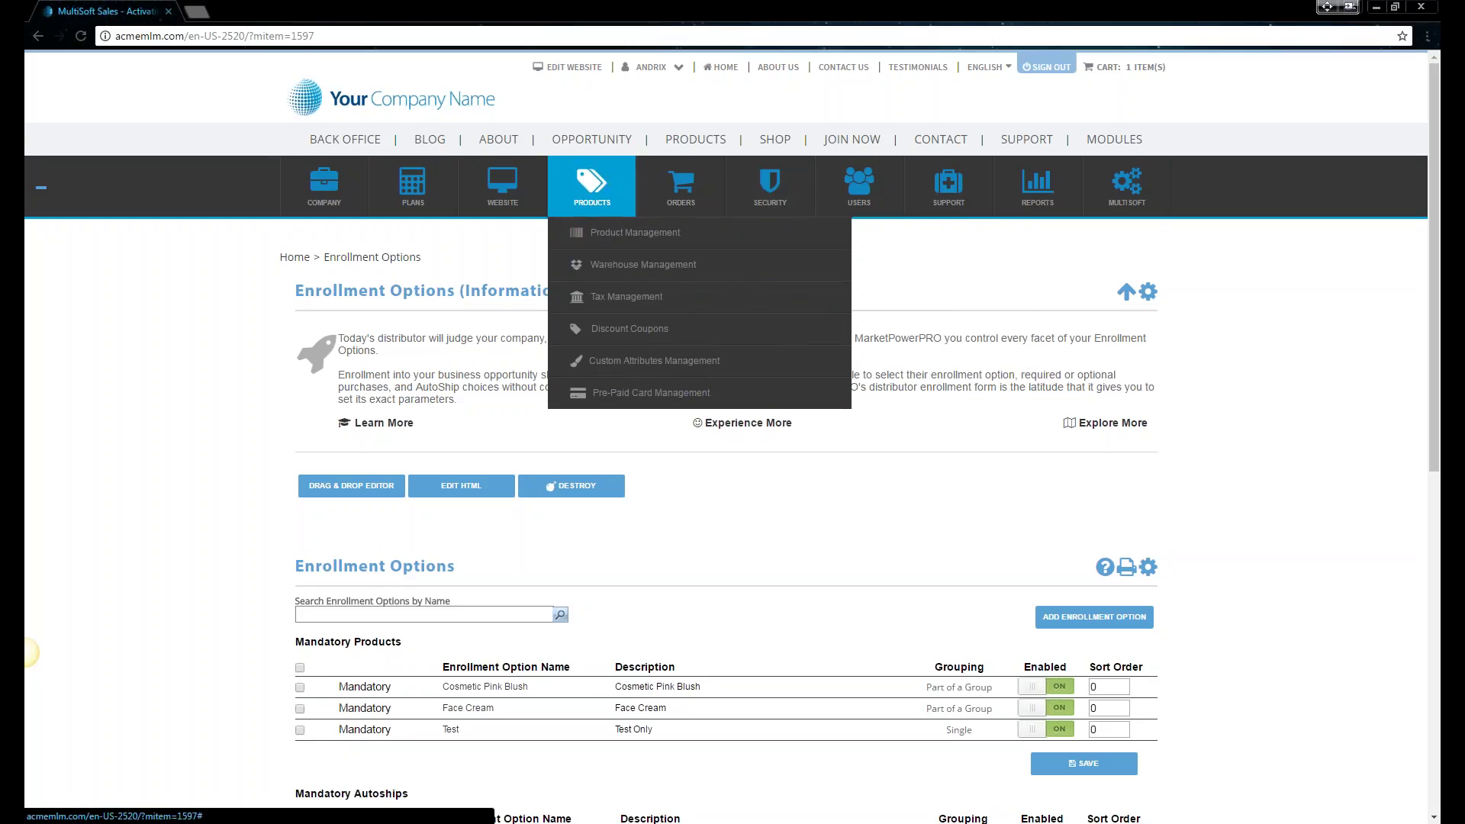
Step: Open Product Management in a new browser tab and switch to that tab
middle_click(617, 195)
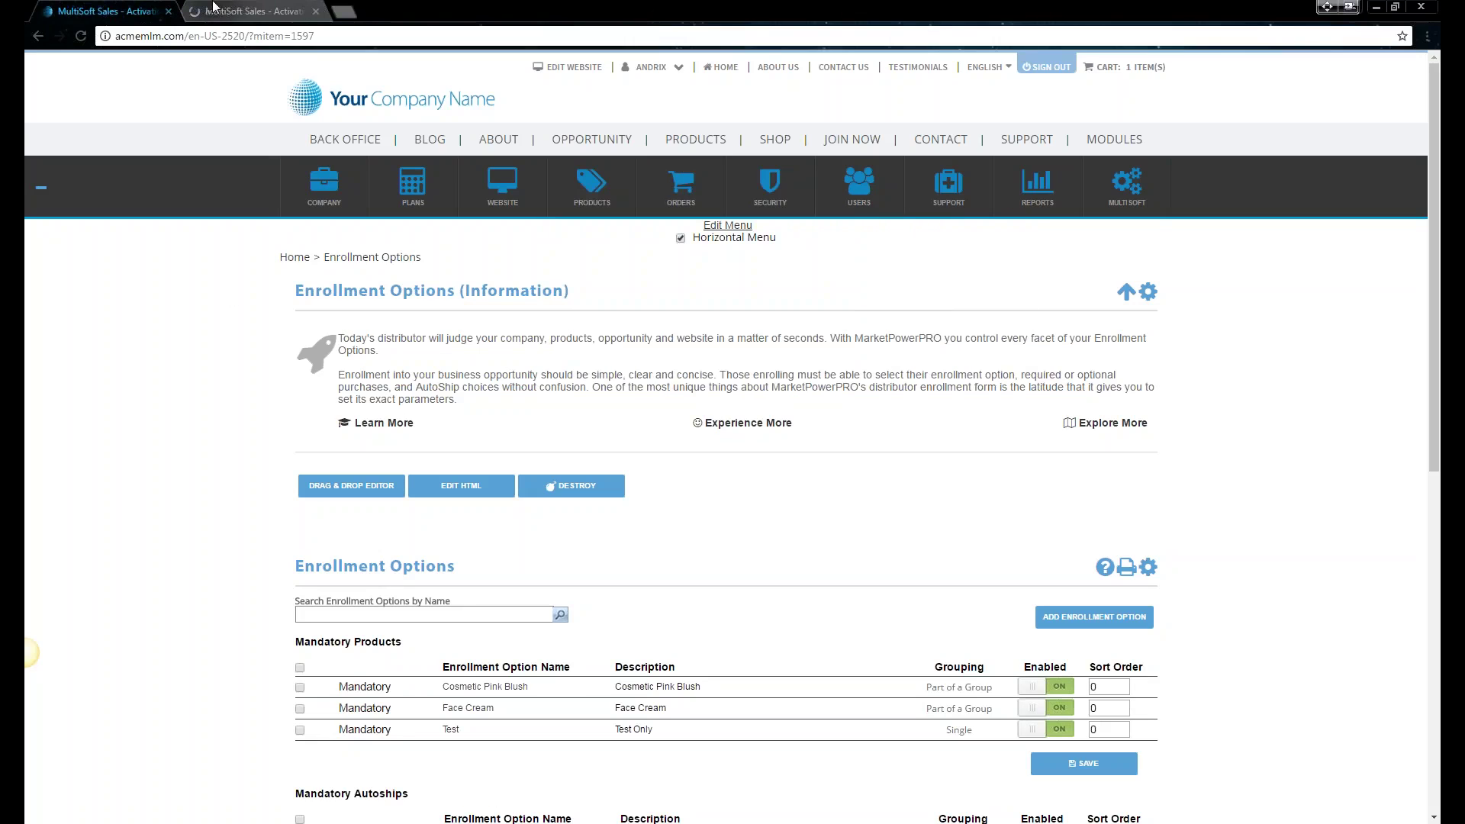
left_click(213, 11)
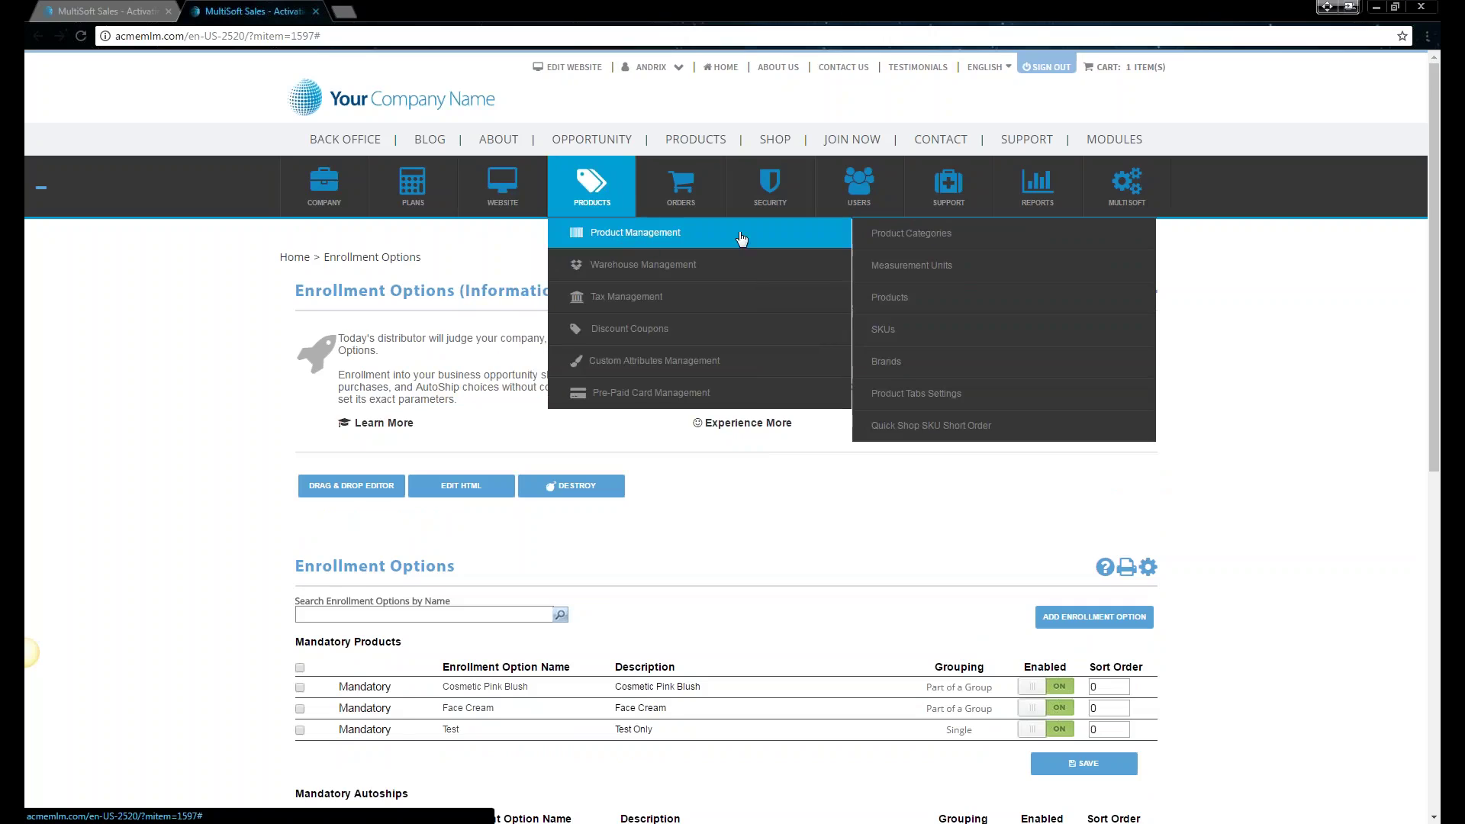
Step: Open the Products page to review the 18 existing products and their flags
left_click(937, 302)
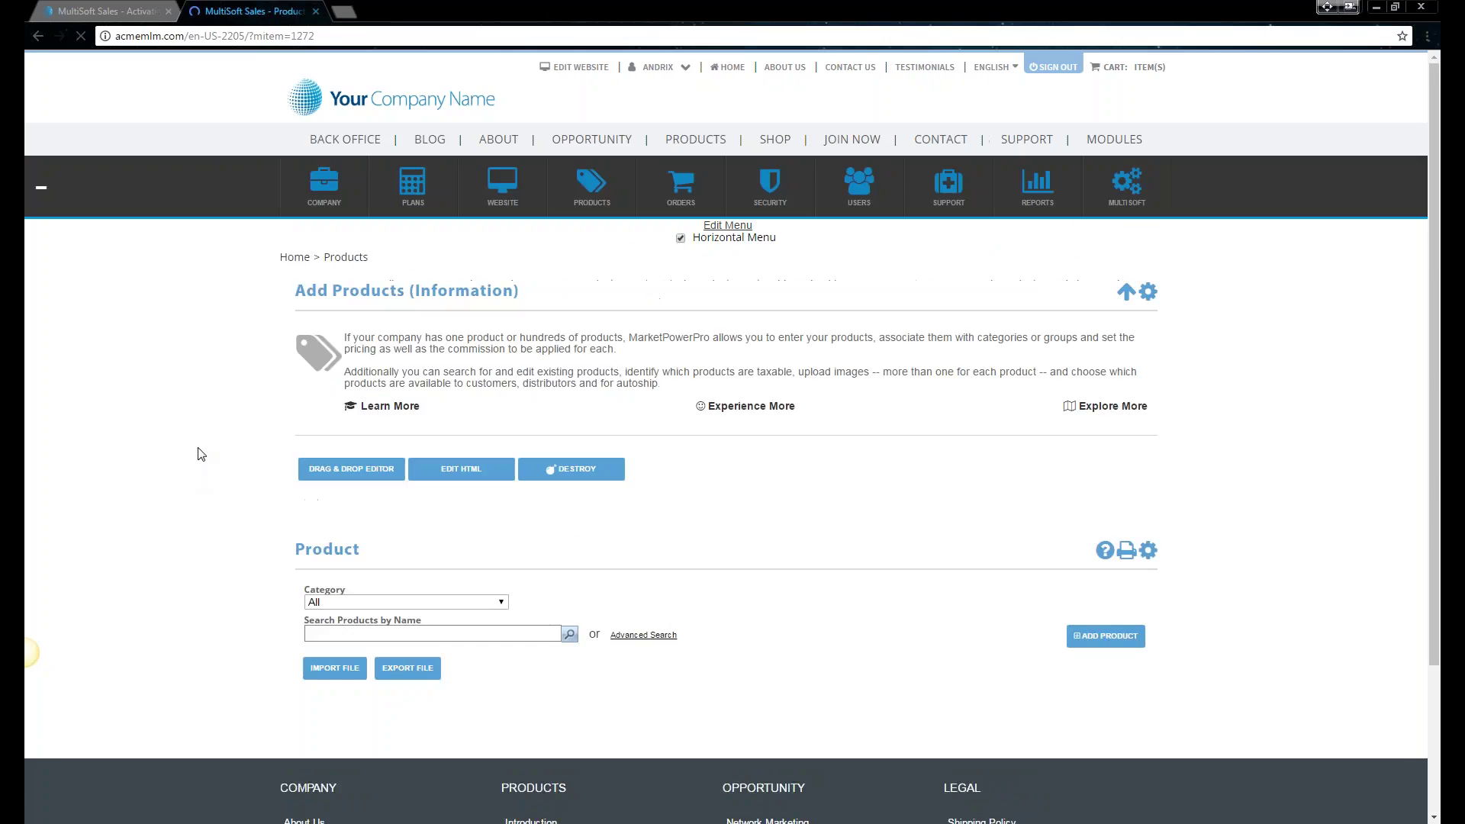
scroll(190, 425, "down", 3)
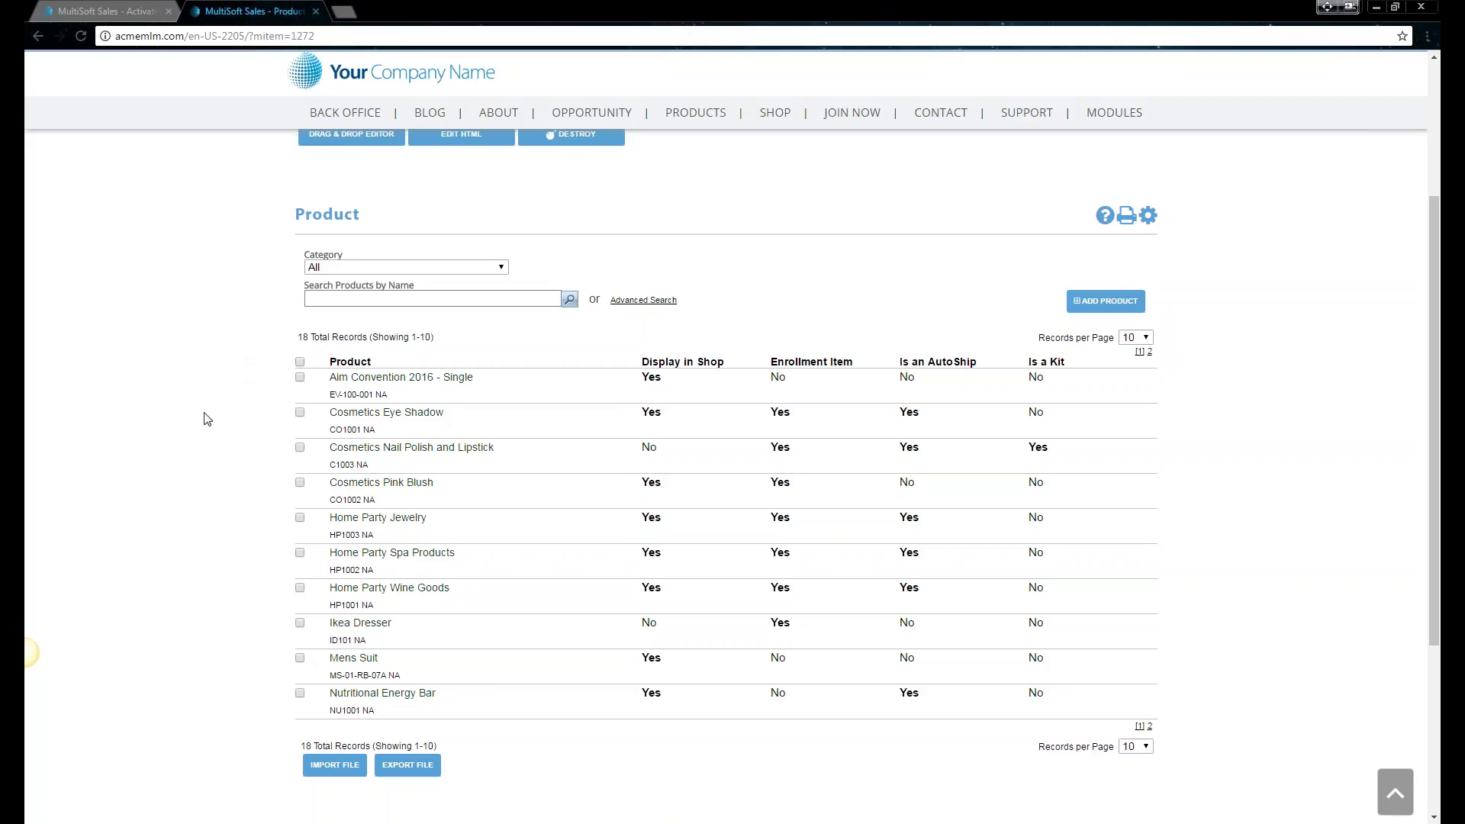
scroll(344, 335, "up", 3)
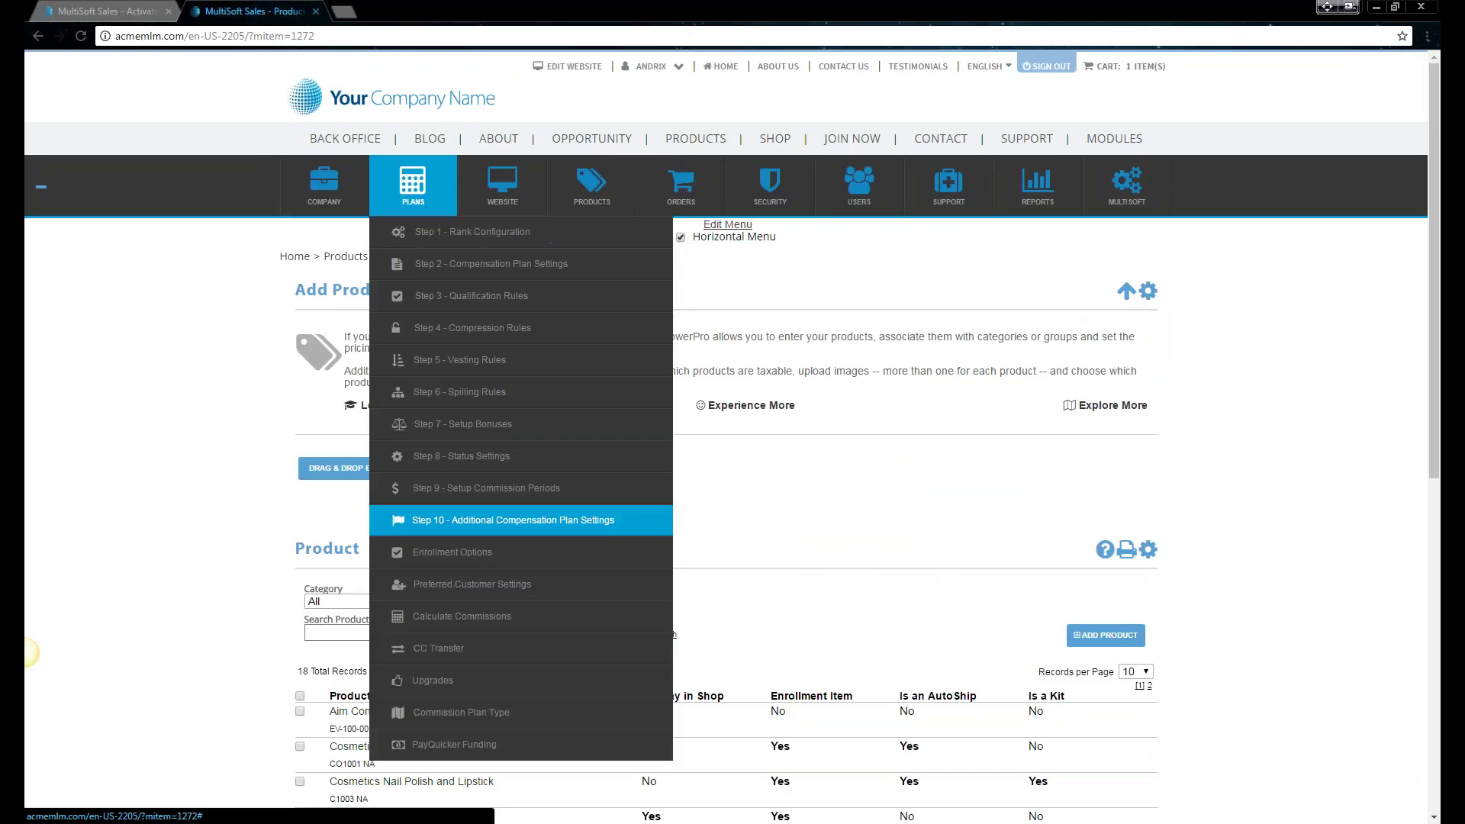
Step: Return to the Enrollment Options tab and start a blank Add: Activation Rule form
left_click(100, 10)
scroll(178, 556, "down", 3)
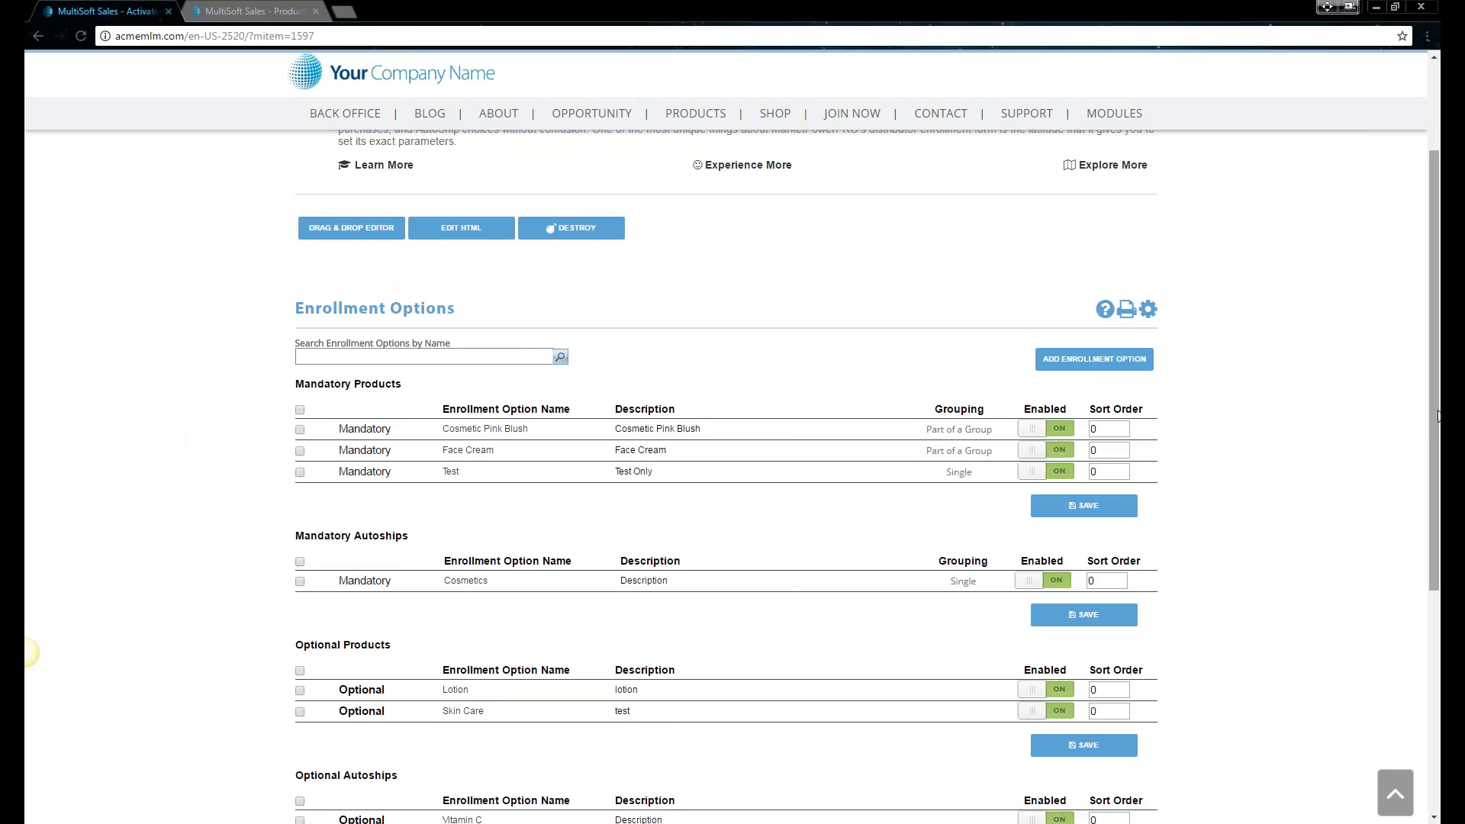
left_click(1108, 367)
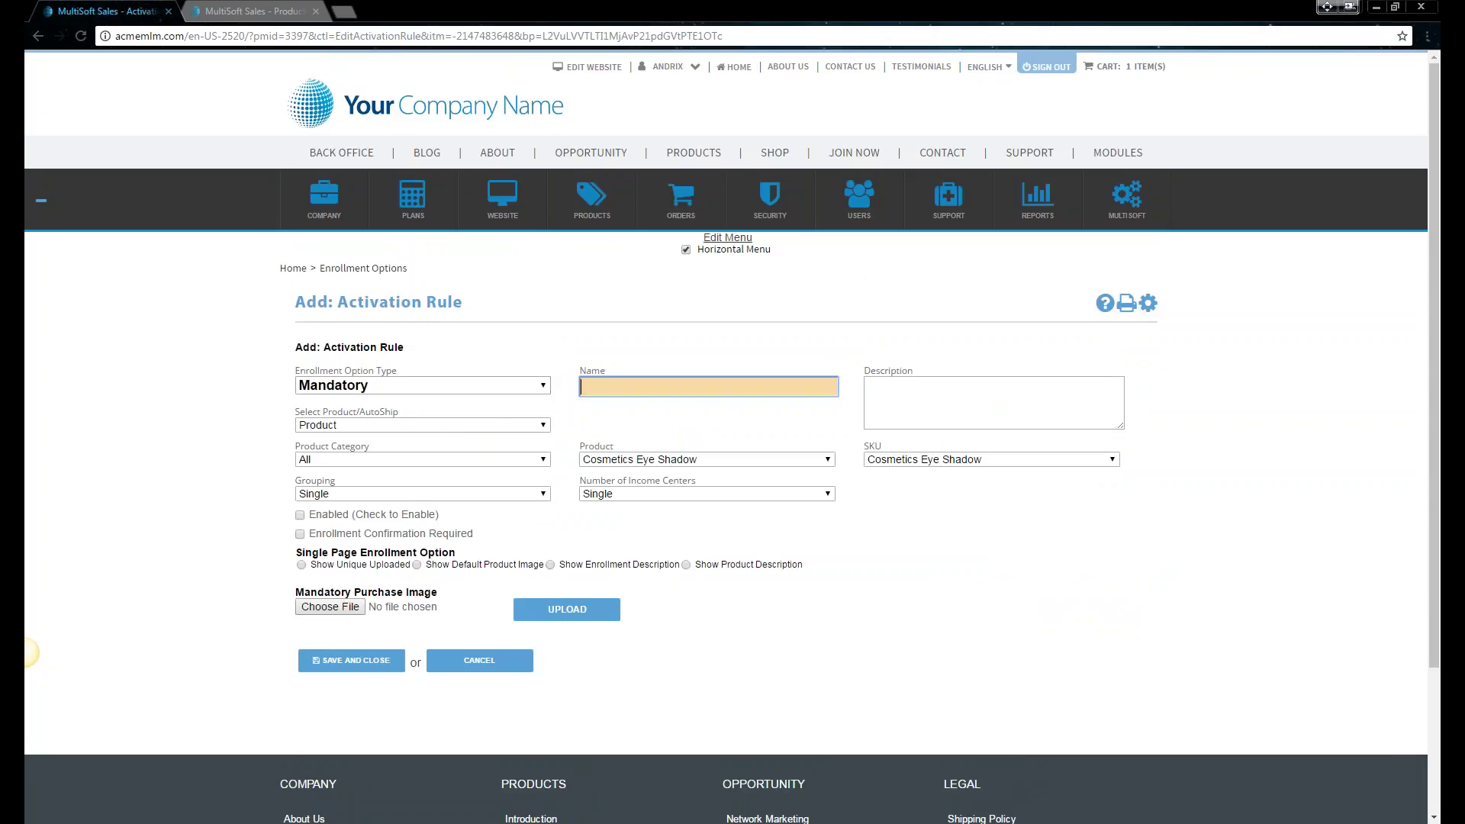
Step: Keep the Mandatory type and name the new option TEST1
left_click(507, 383)
left_click(507, 383)
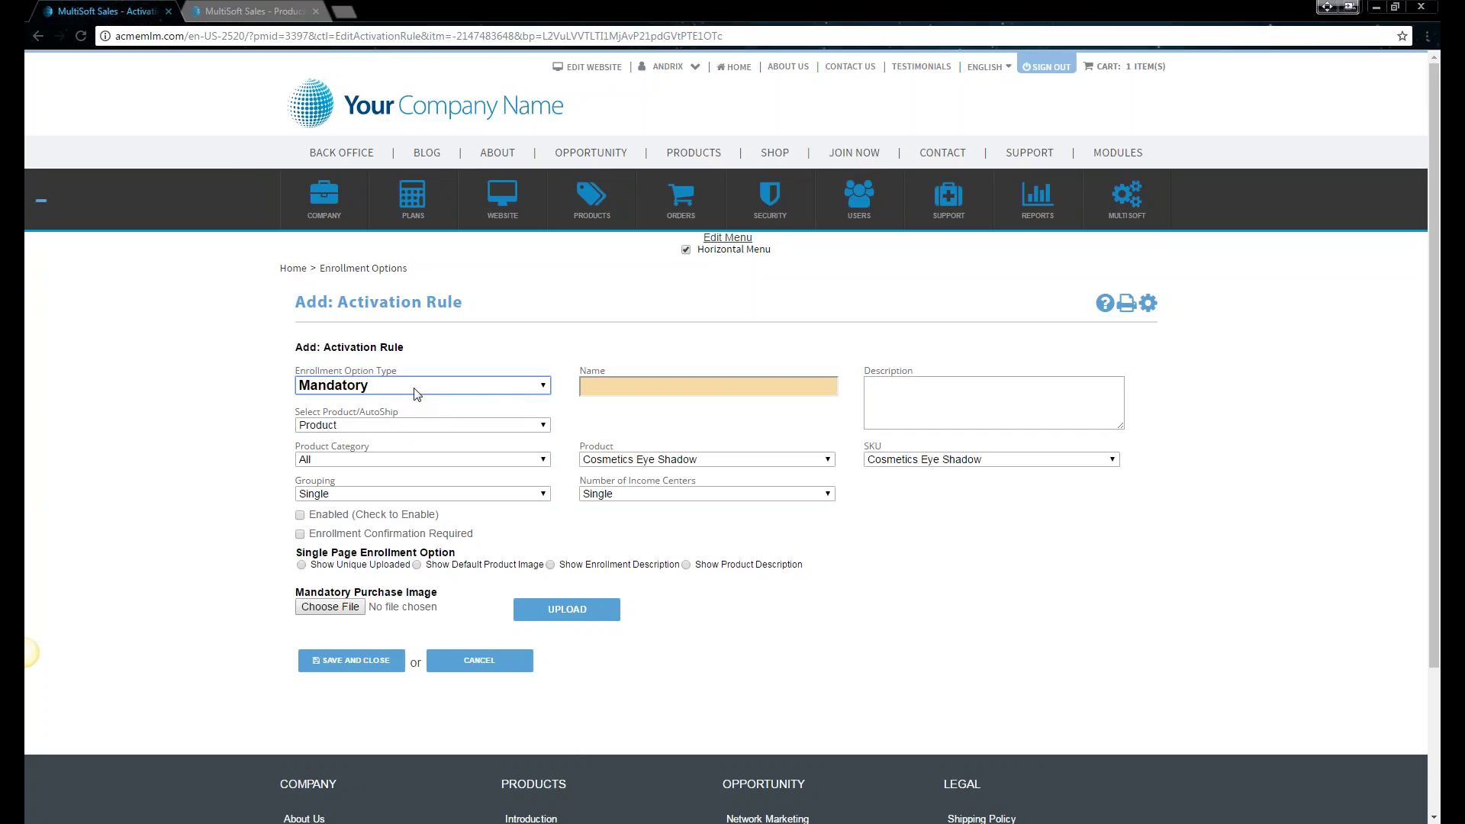
left_click(607, 387)
type("T")
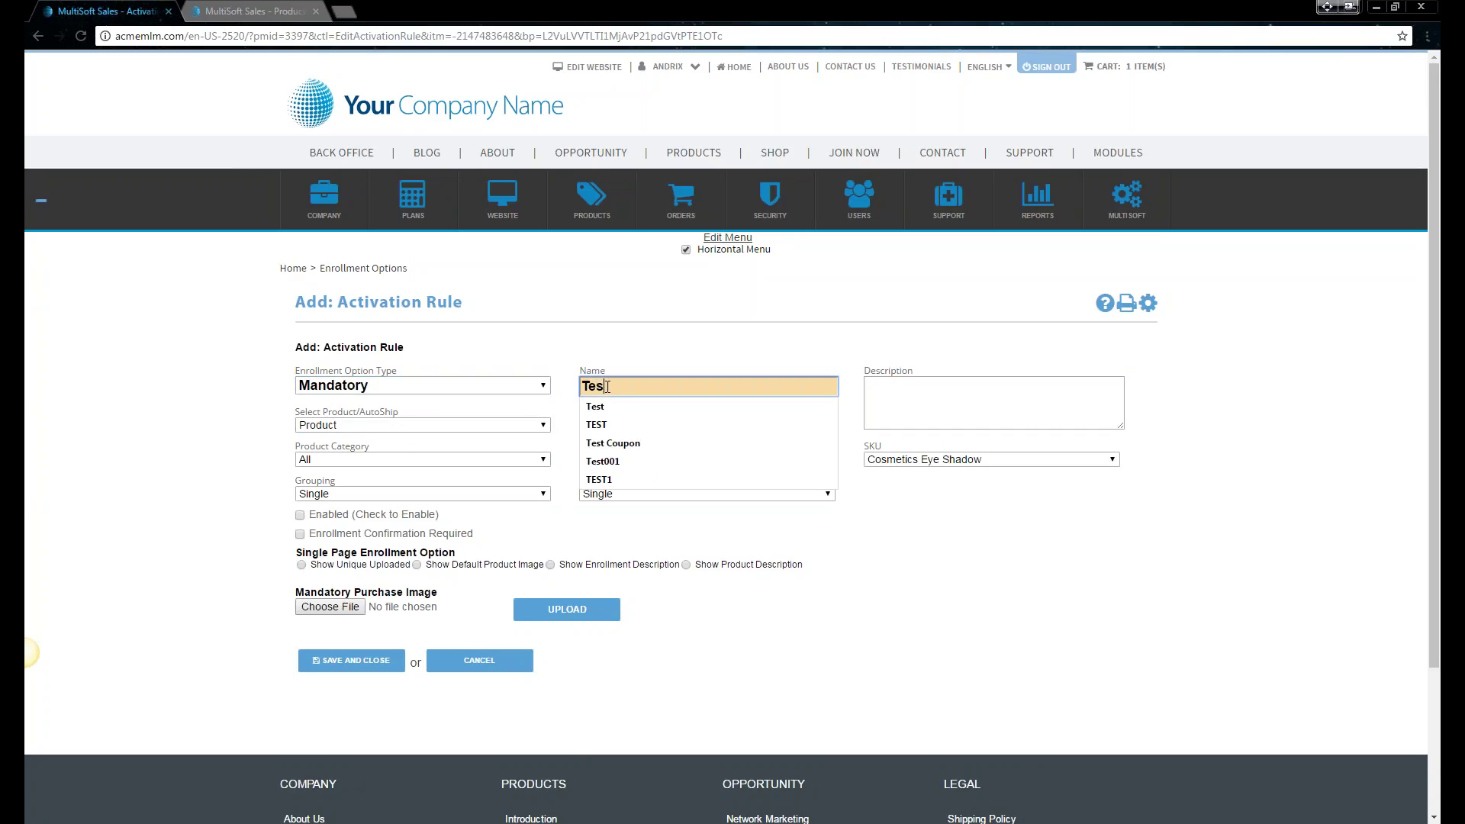
type("est1")
key("Down")
key("Return")
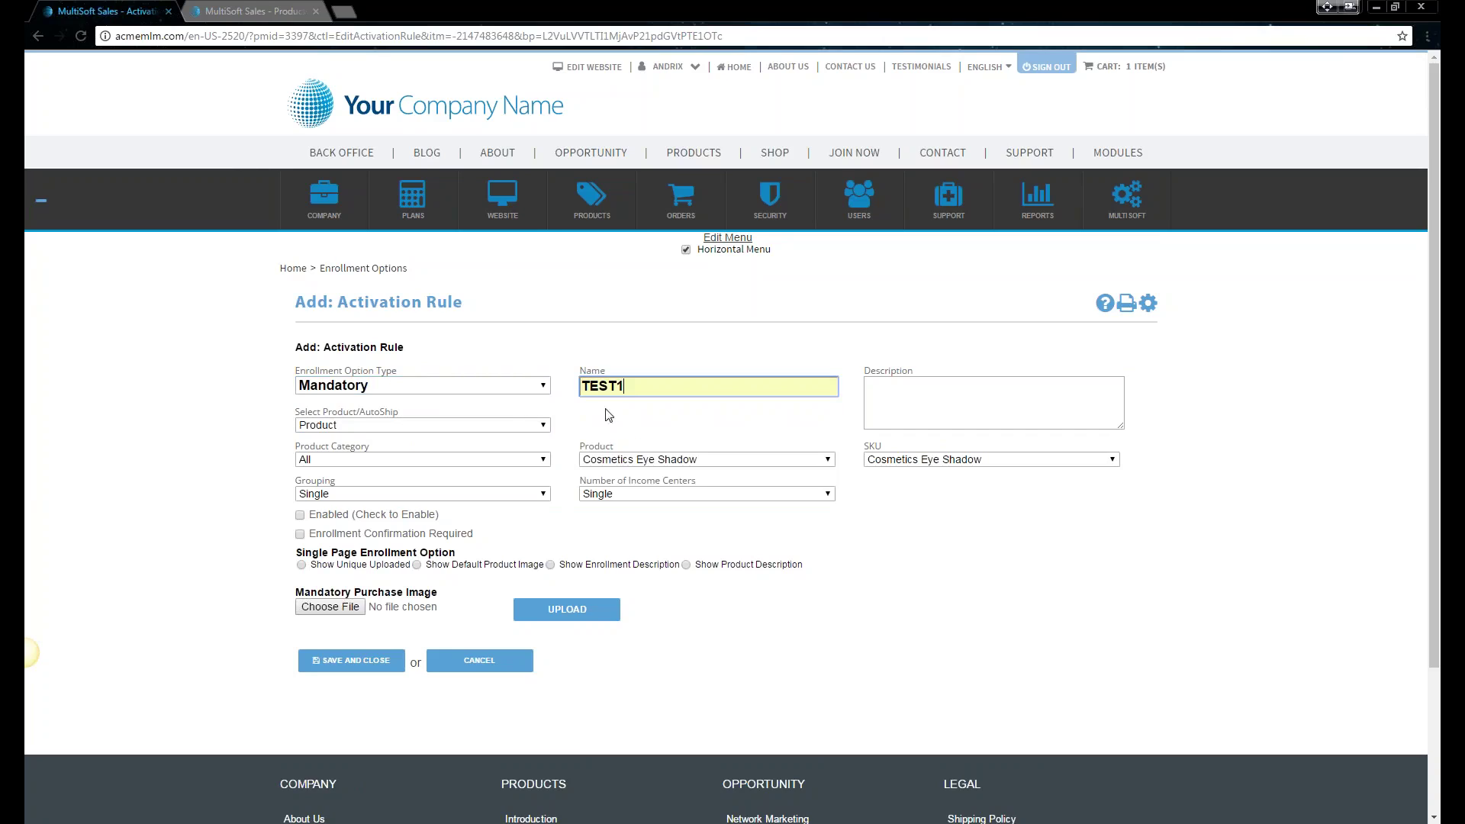
Step: Set type Product, category All, product Nutritional Vitamin C with matching SKU, grouping Single
left_click(350, 425)
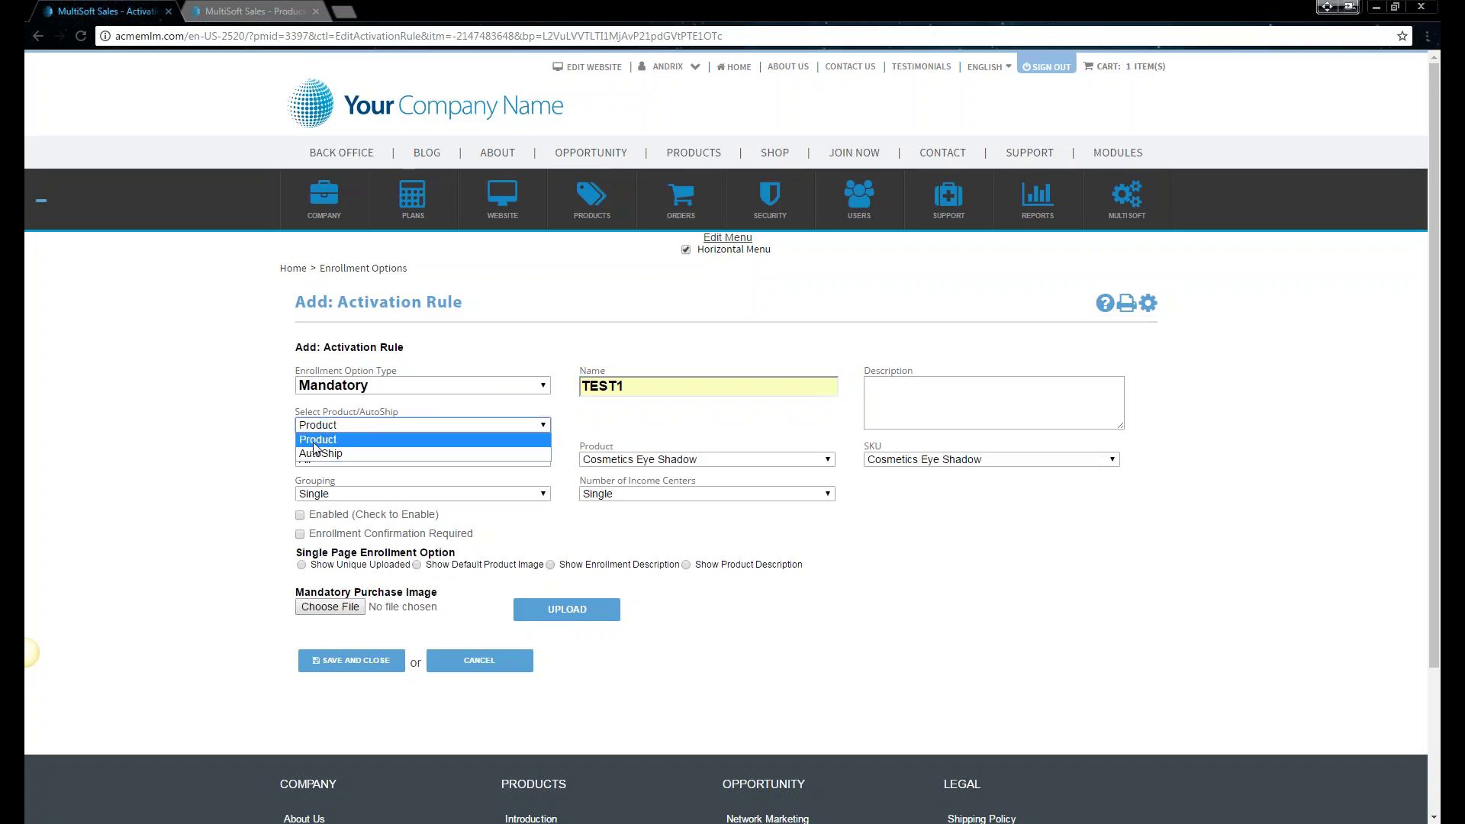
left_click(314, 444)
left_click(336, 458)
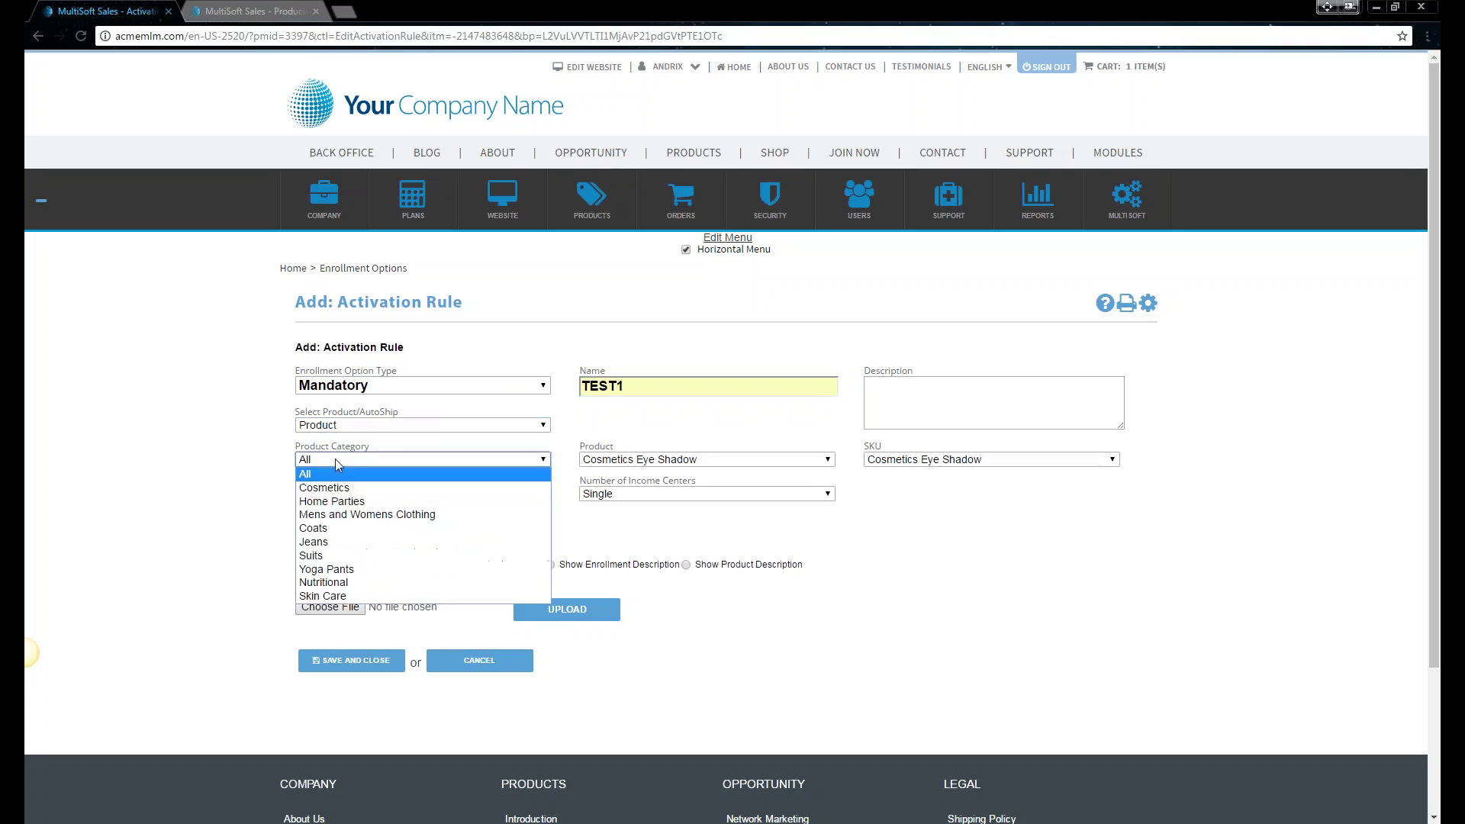
left_click(664, 463)
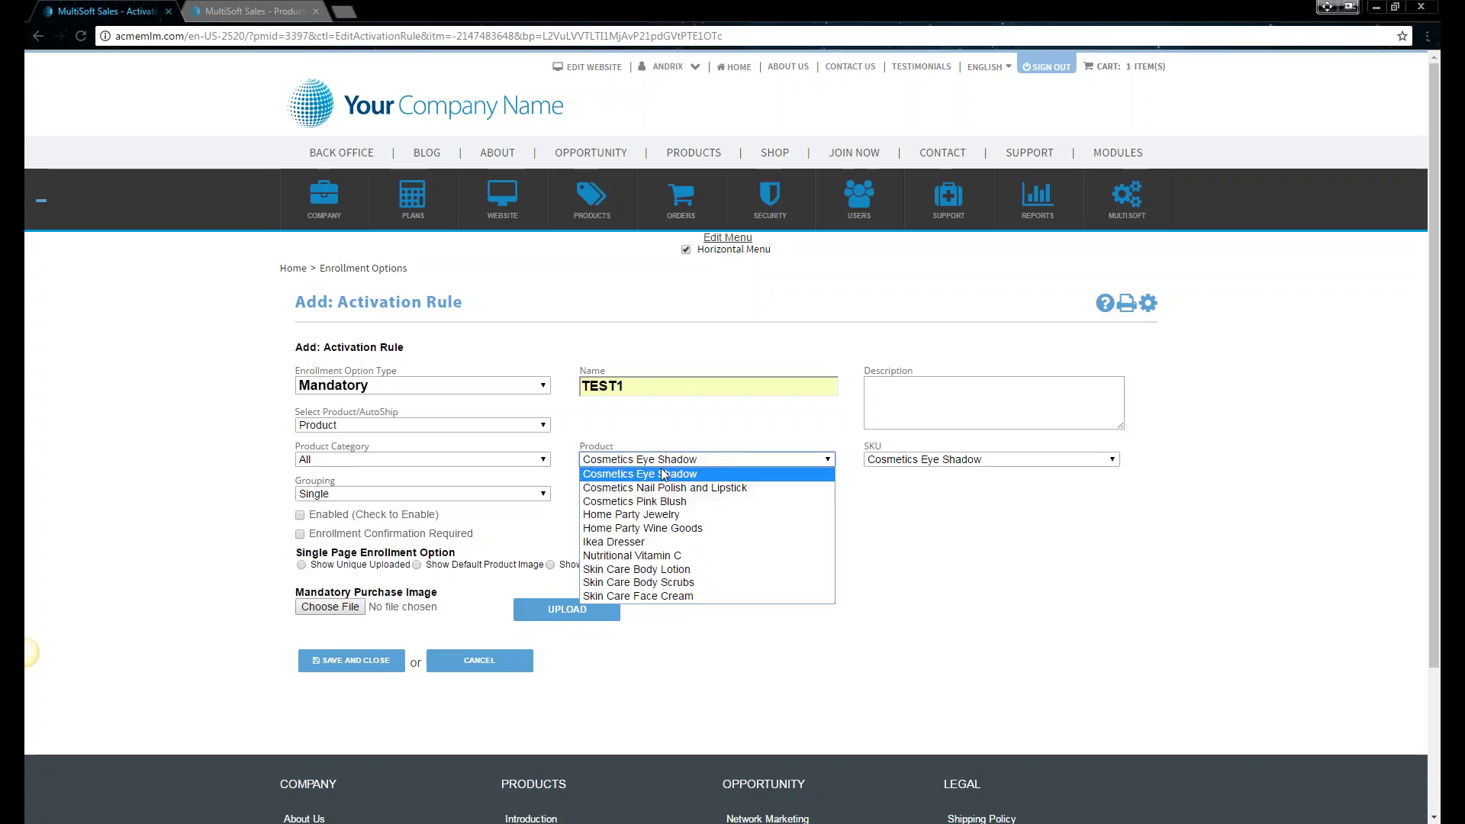
left_click(655, 556)
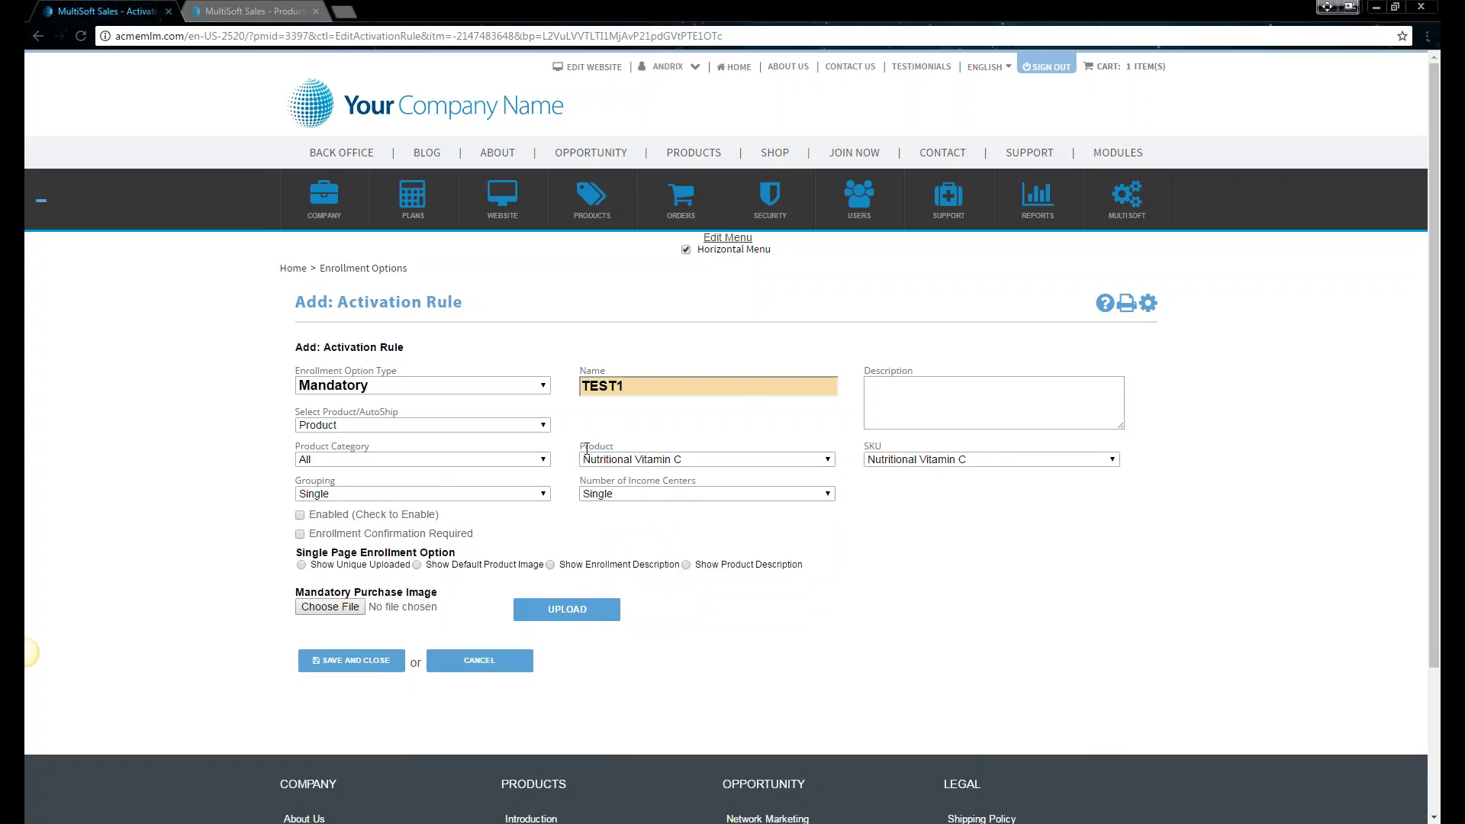
left_click(944, 462)
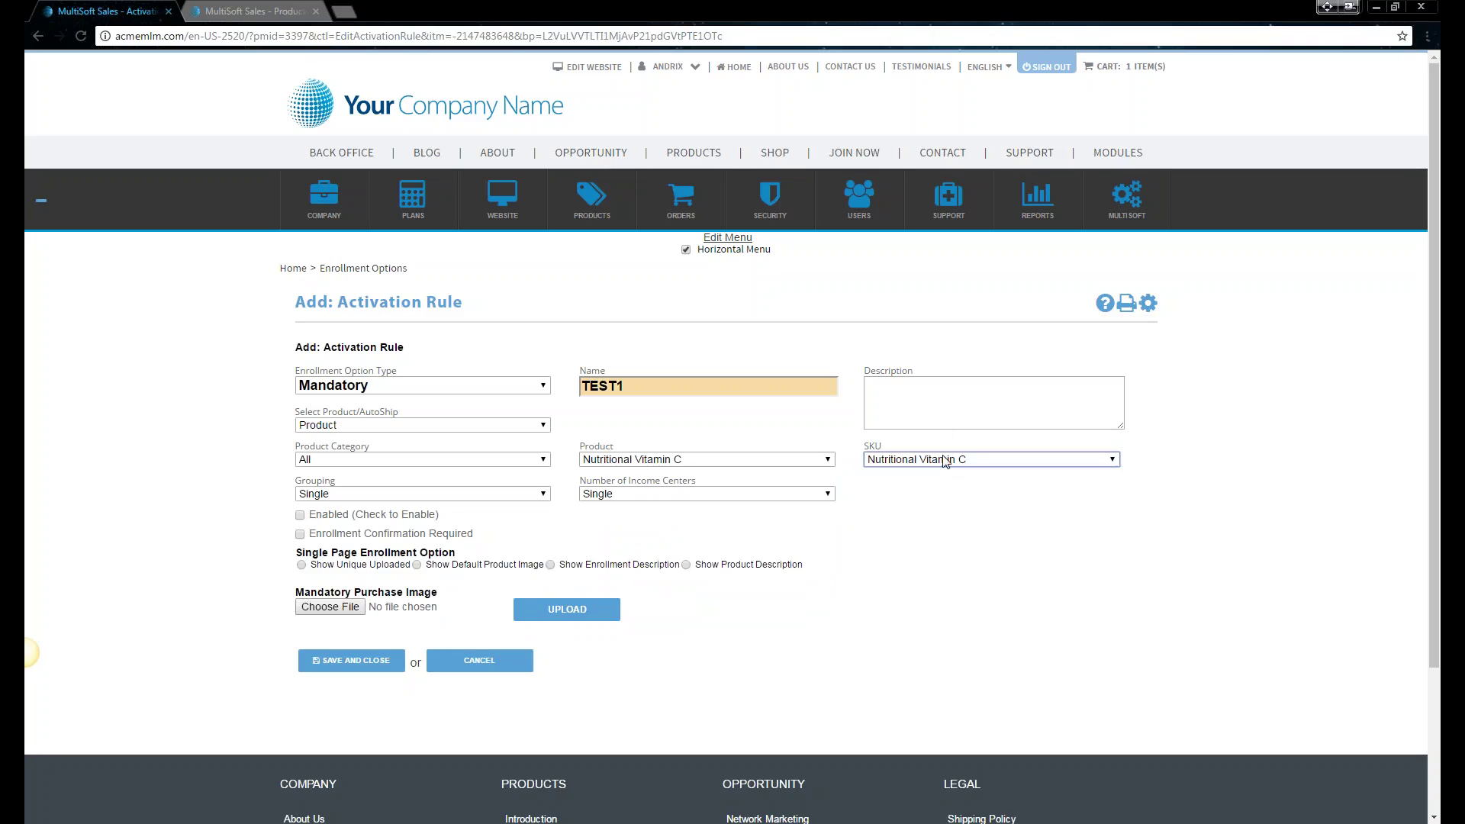
left_click(342, 498)
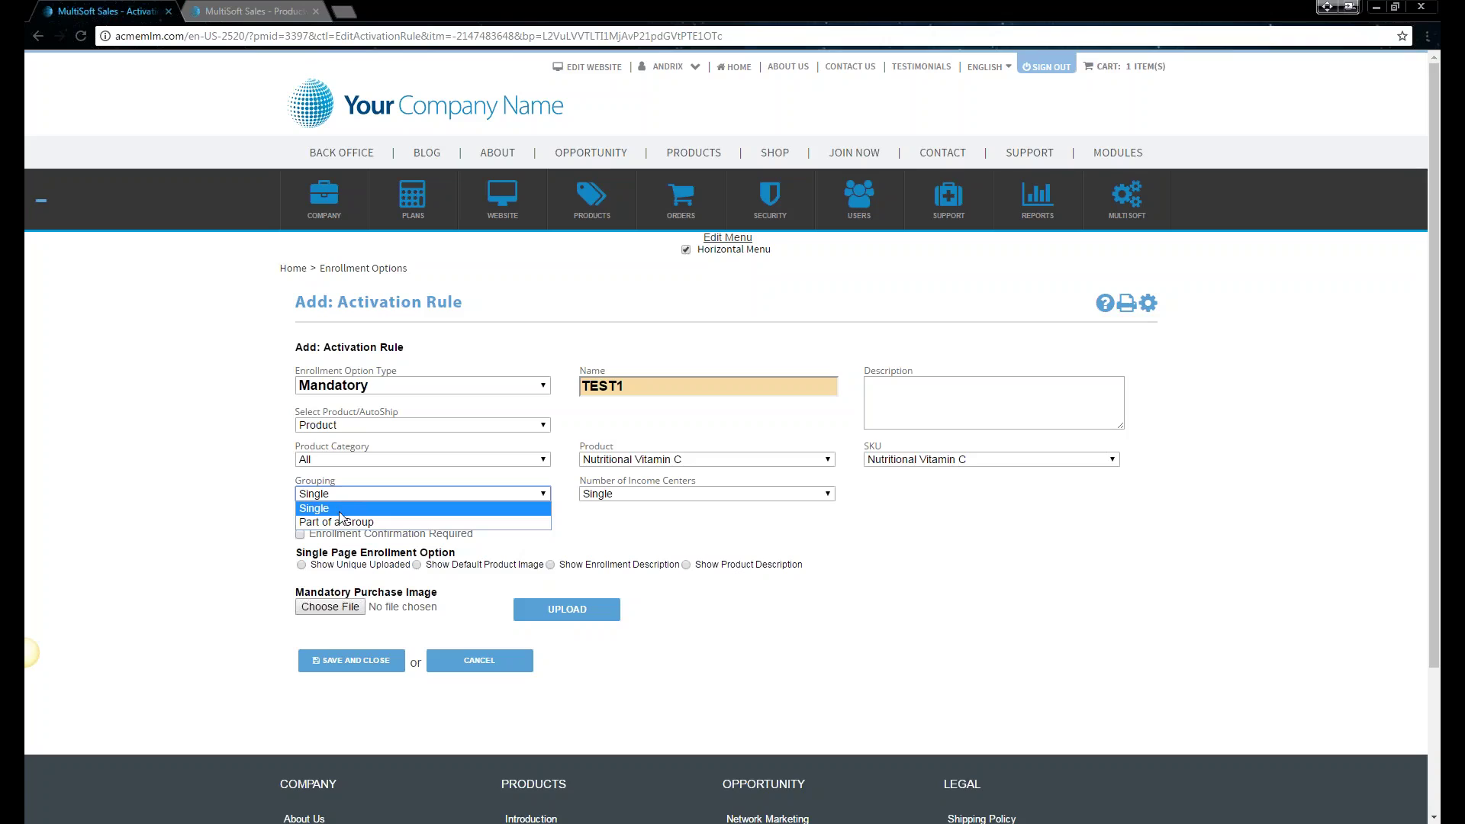
left_click(289, 505)
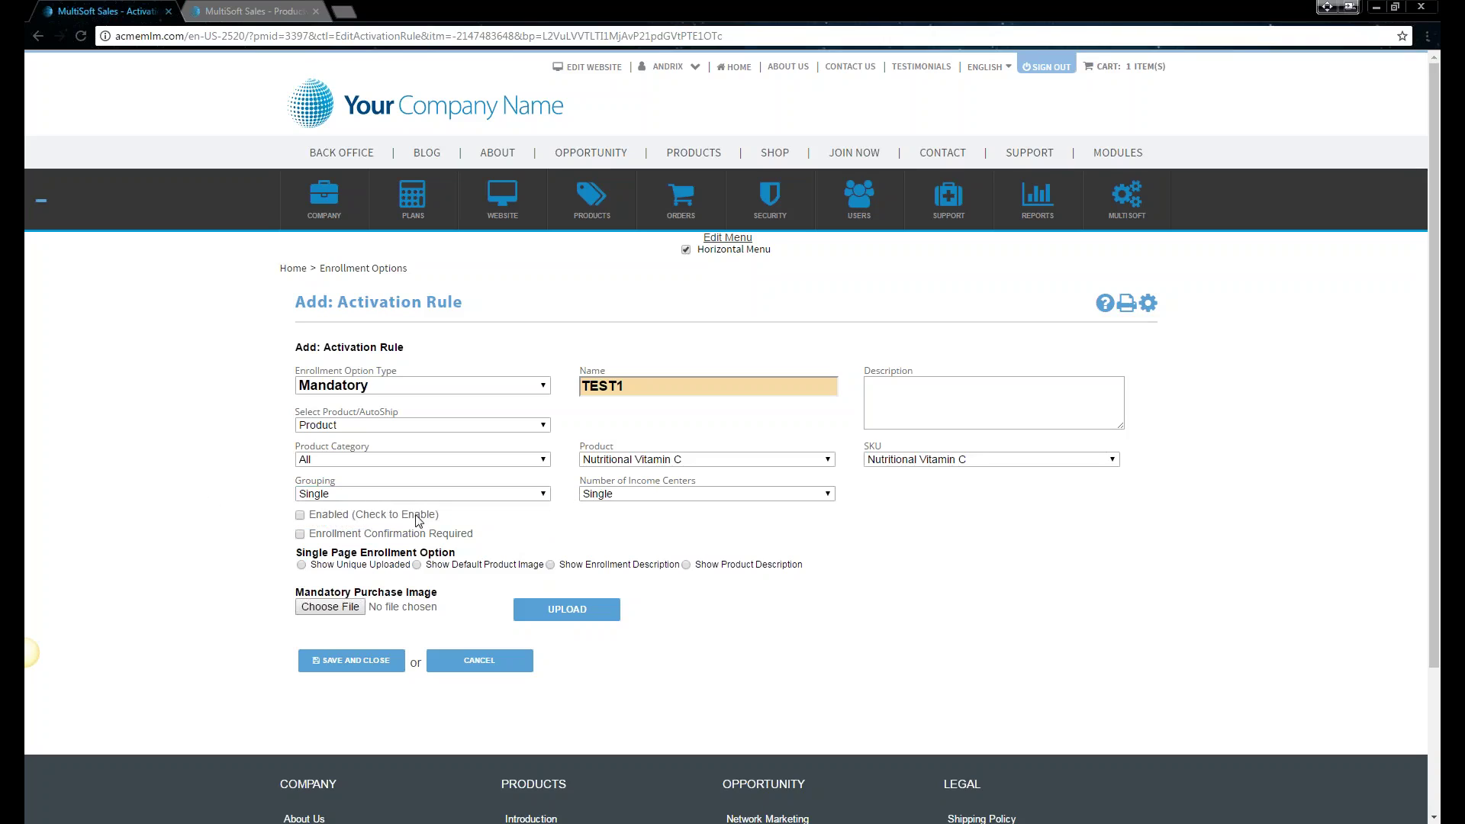
Step: Enable TEST1 with description 'test', cross-check the Products tab, then save and close
left_click(301, 515)
left_click(916, 395)
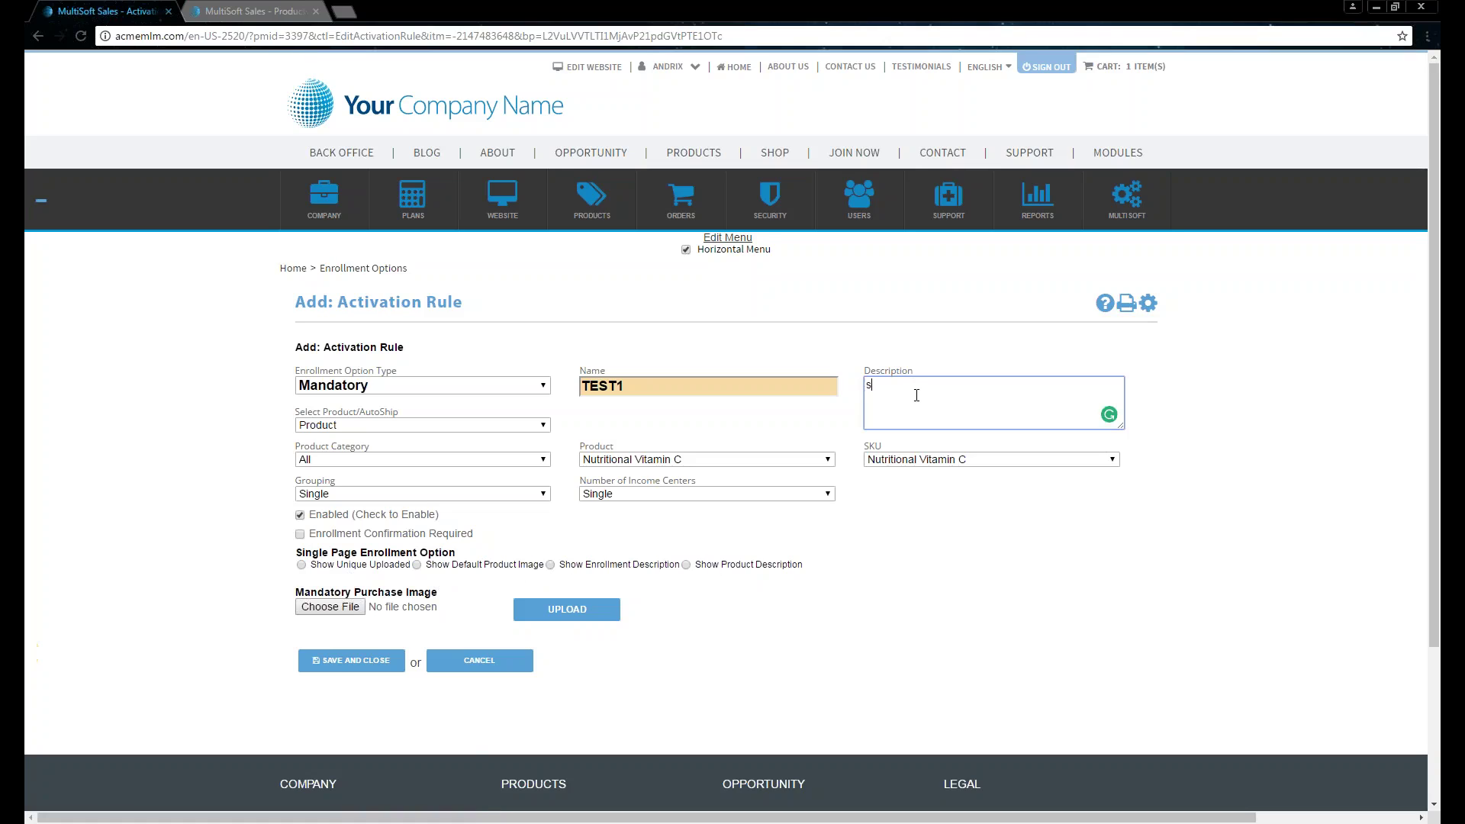
type("test")
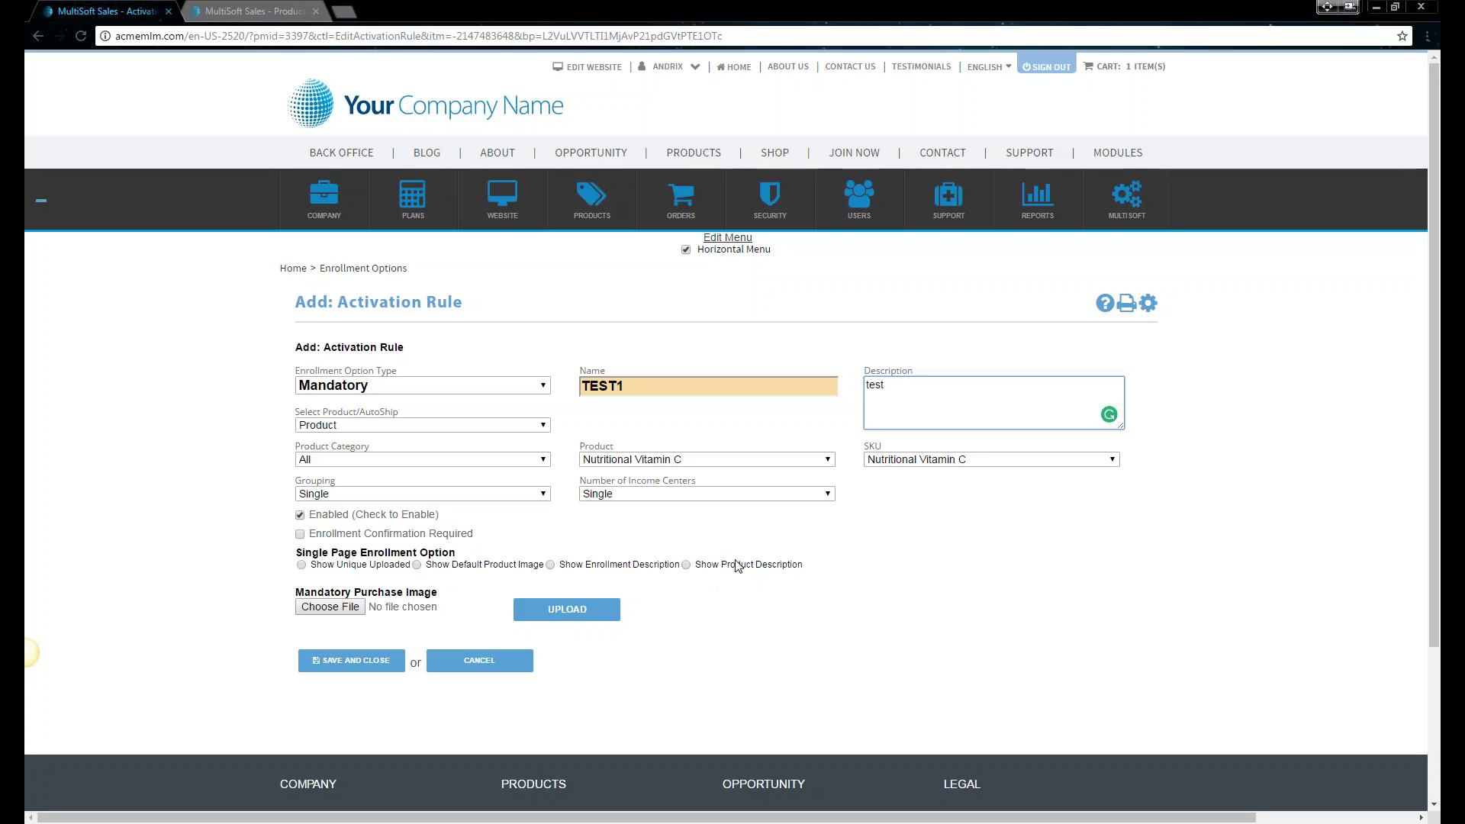
left_click(254, 10)
scroll(311, 608, "down", 3)
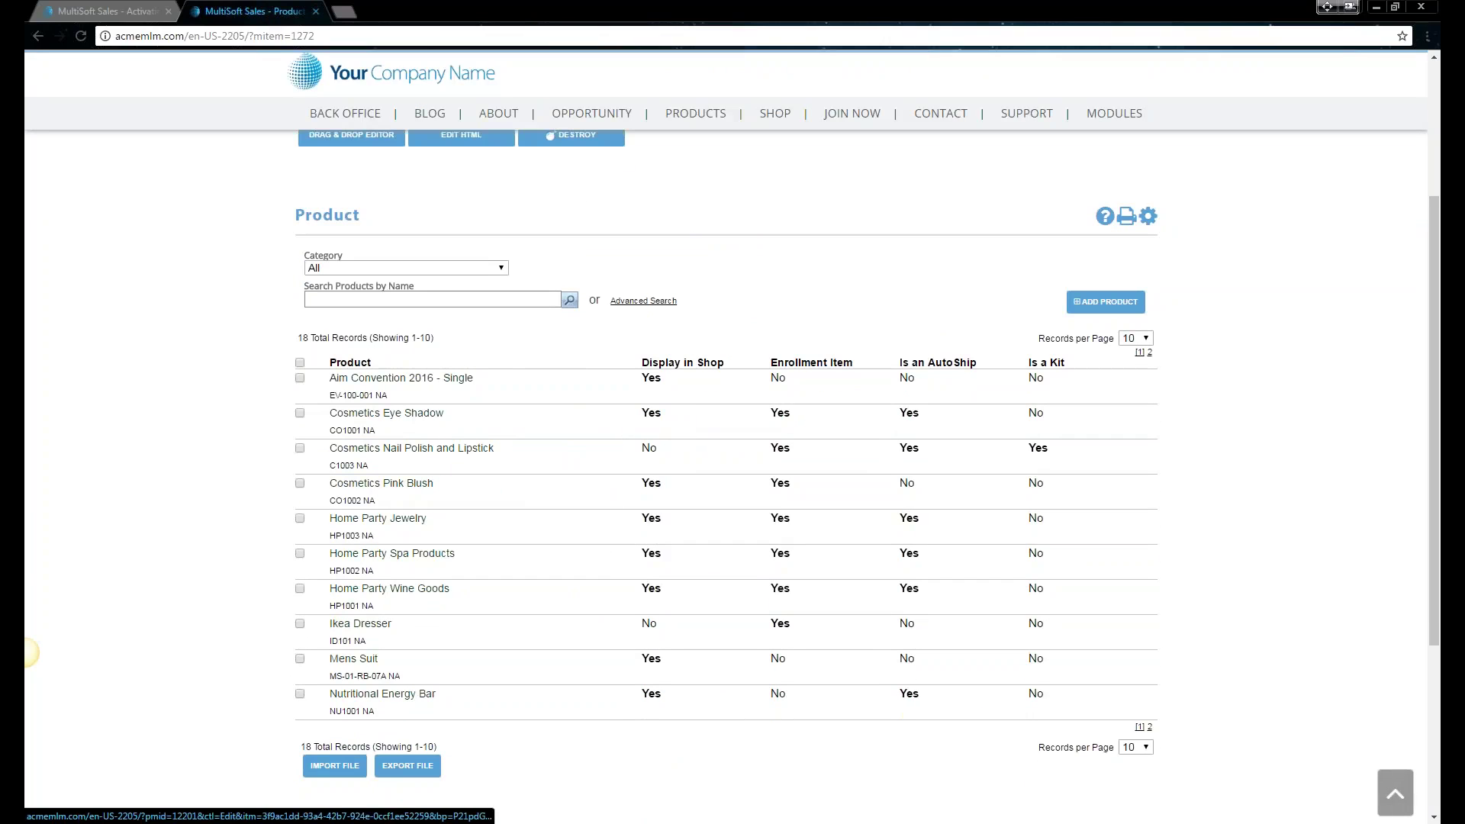
left_click(88, 8)
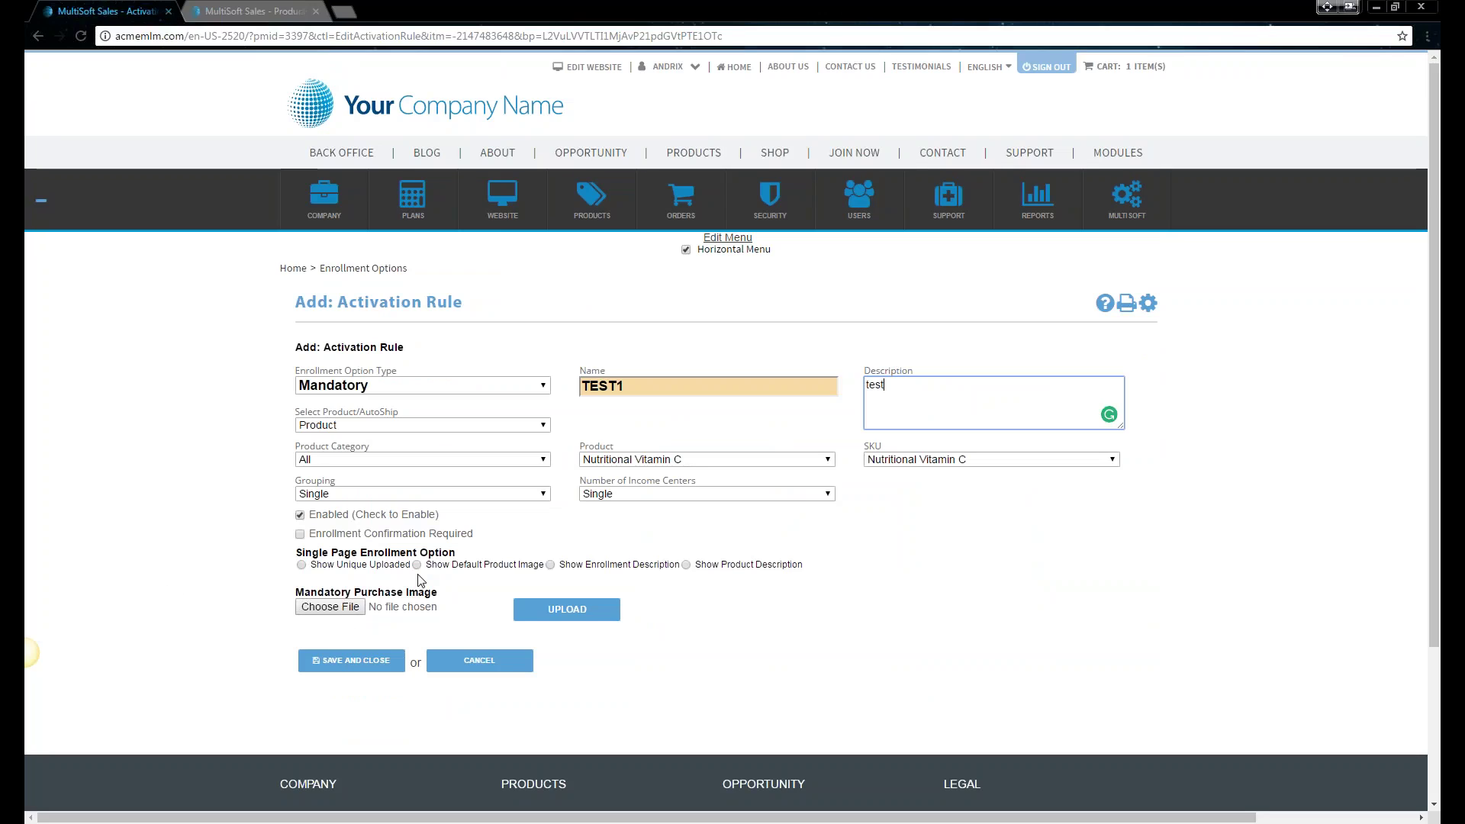
left_click(278, 10)
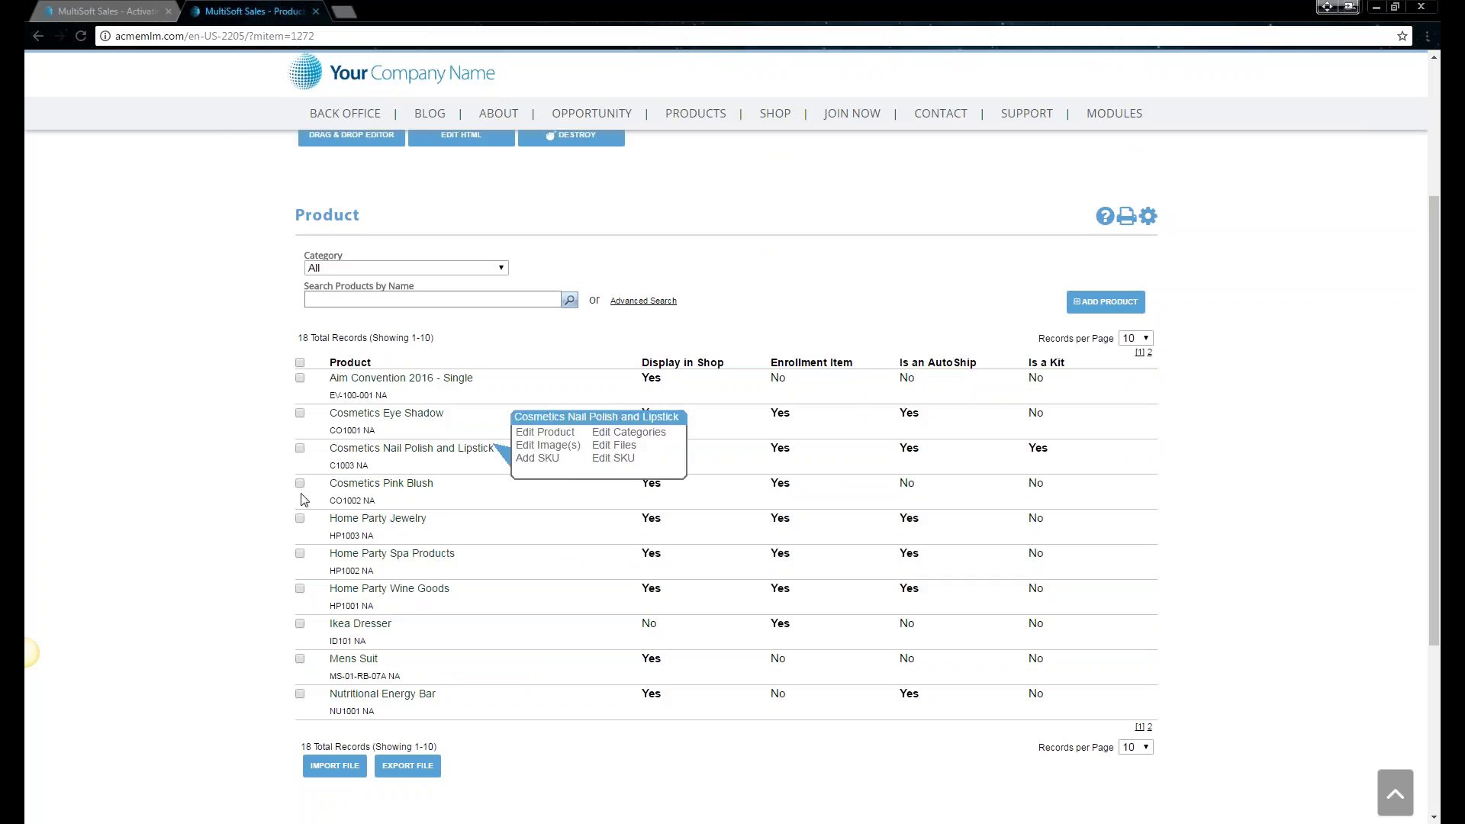
key("ctrl+Tab")
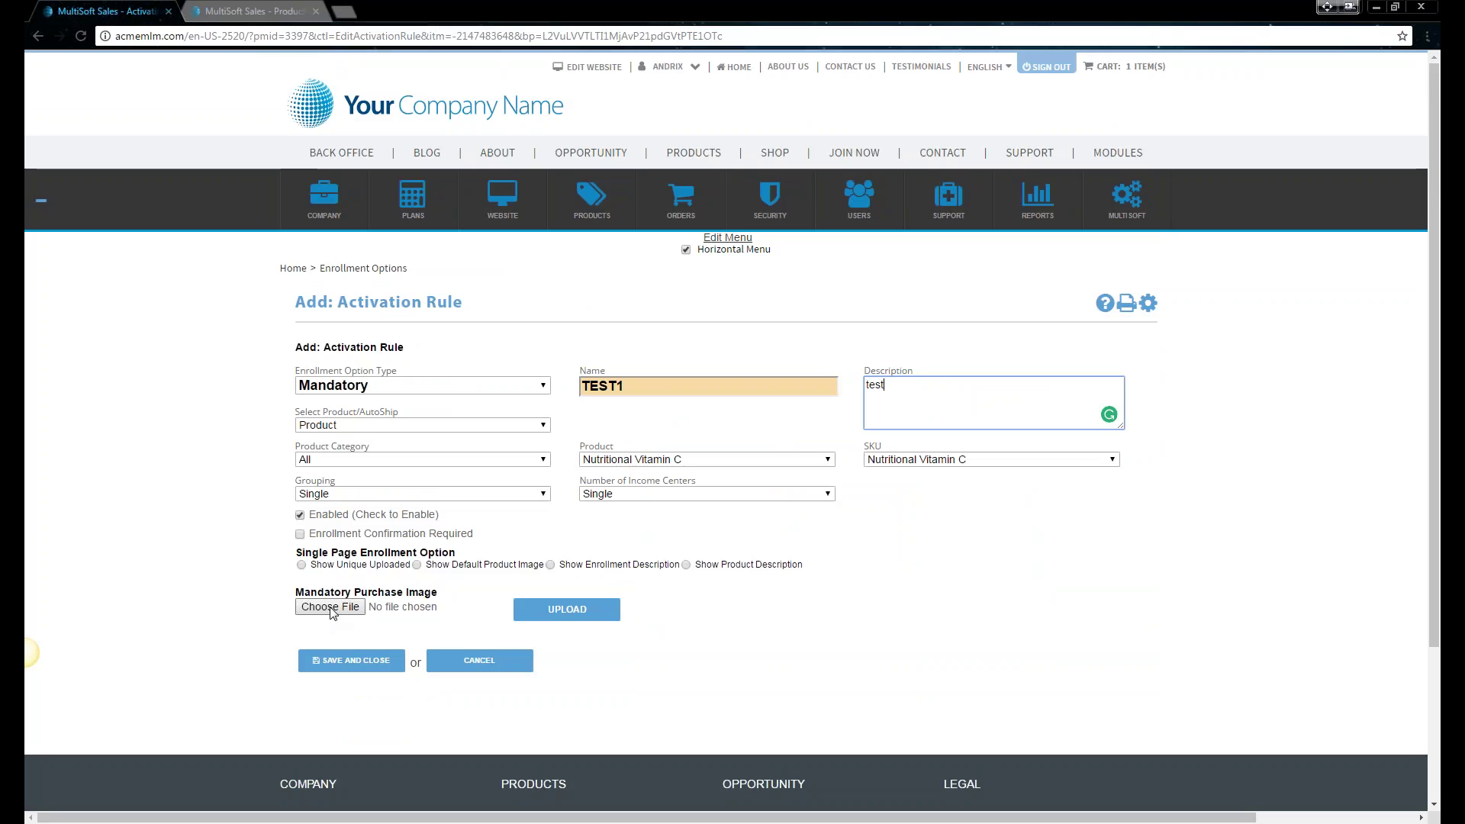
left_click(351, 663)
Step: Compare TEST1 with Cosmetic Pink Blush and Face Cream, then save the Mandatory Products table
left_click(337, 660)
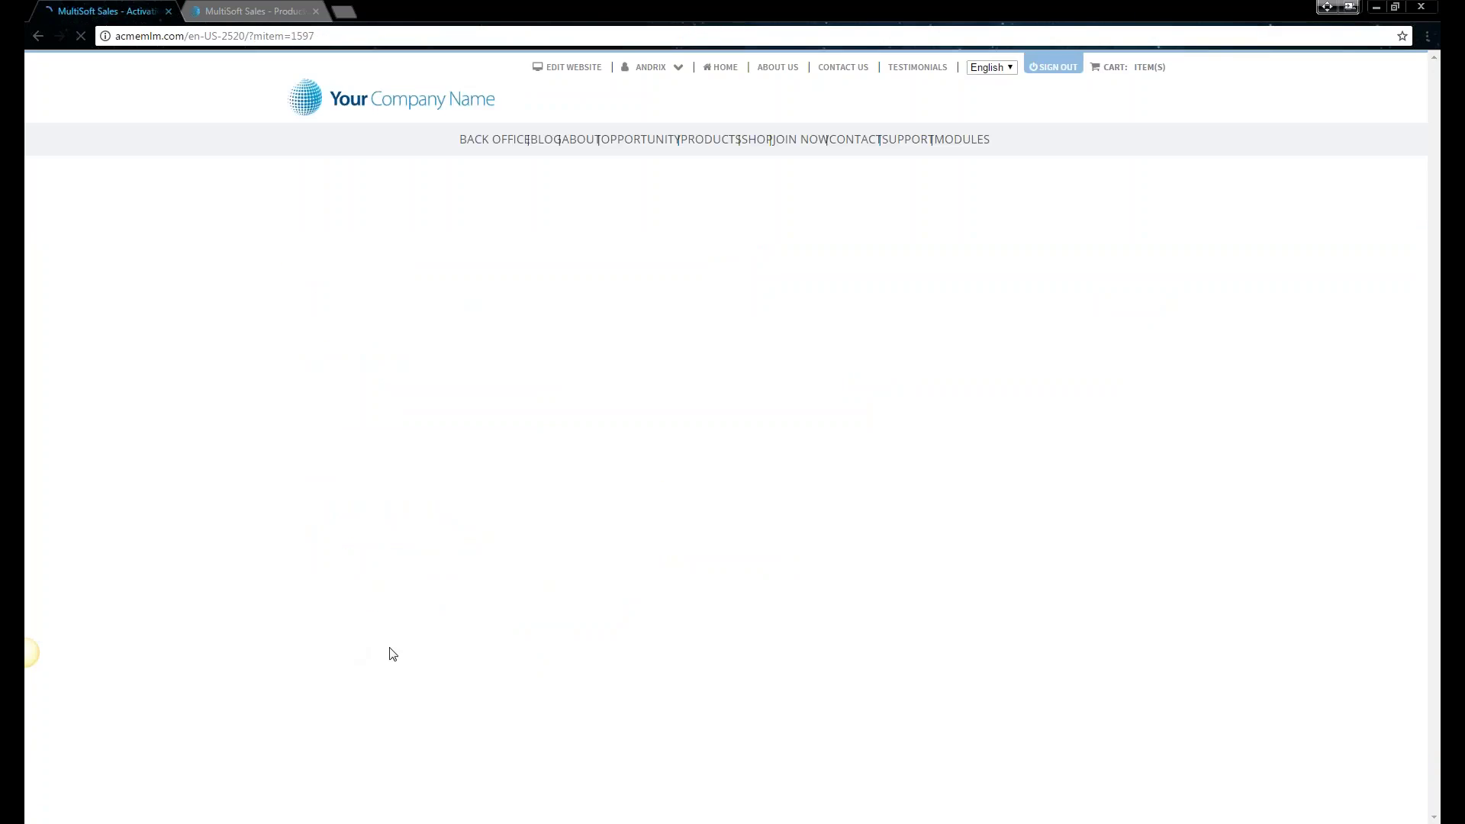
scroll(286, 584, "down", 1)
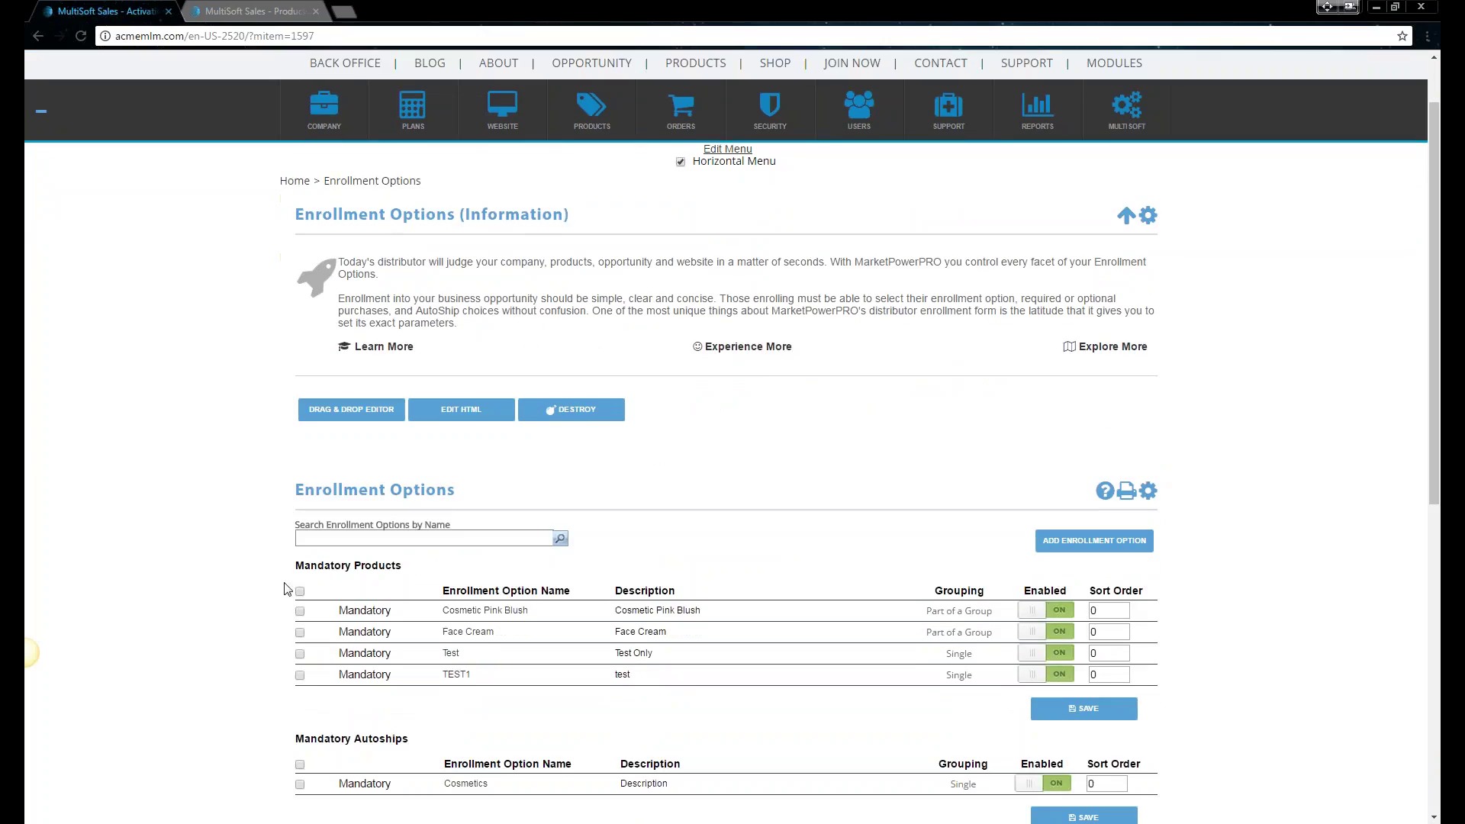
scroll(259, 658, "down", 3)
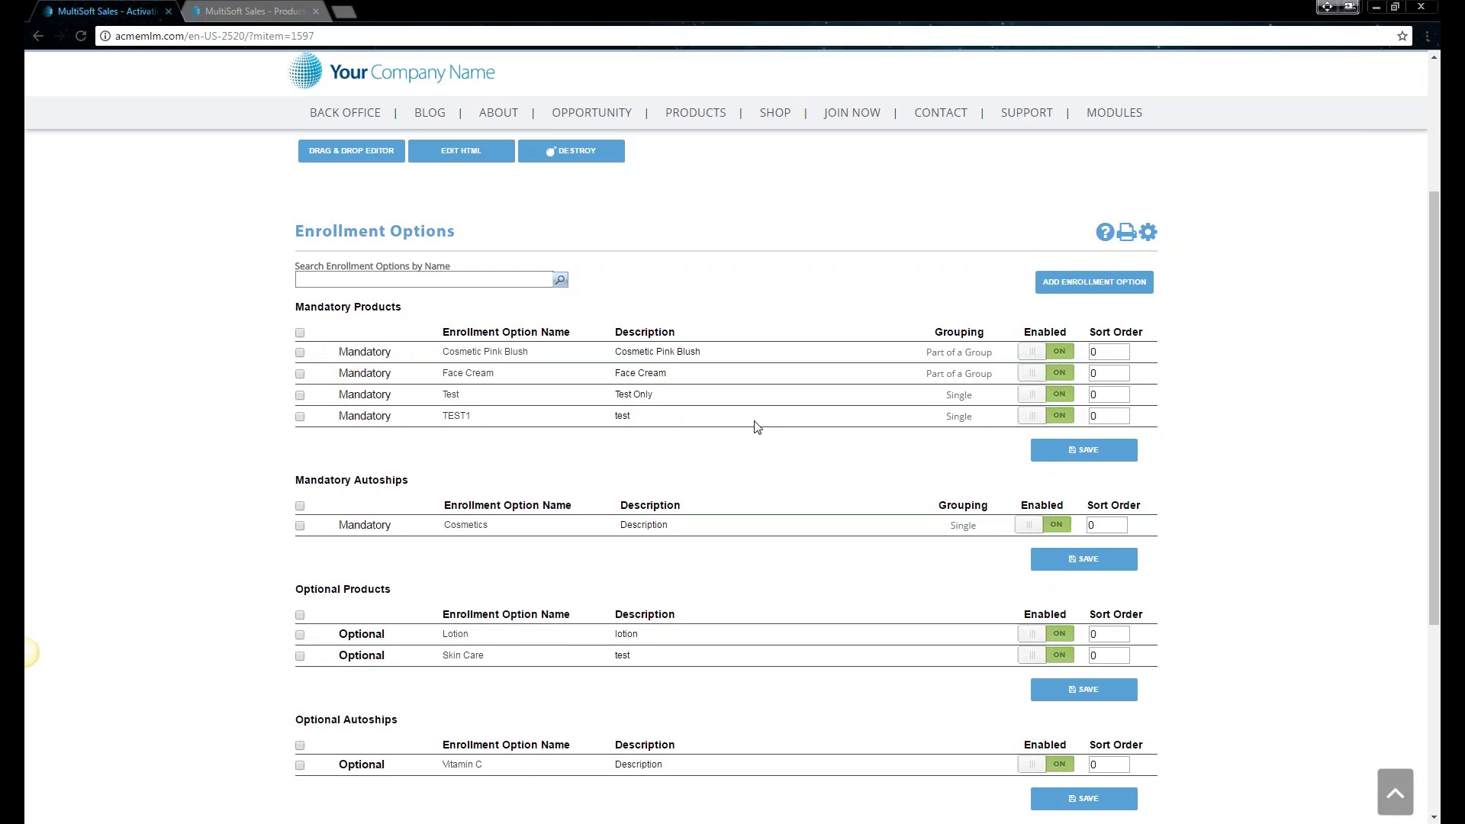
triple_click(507, 351)
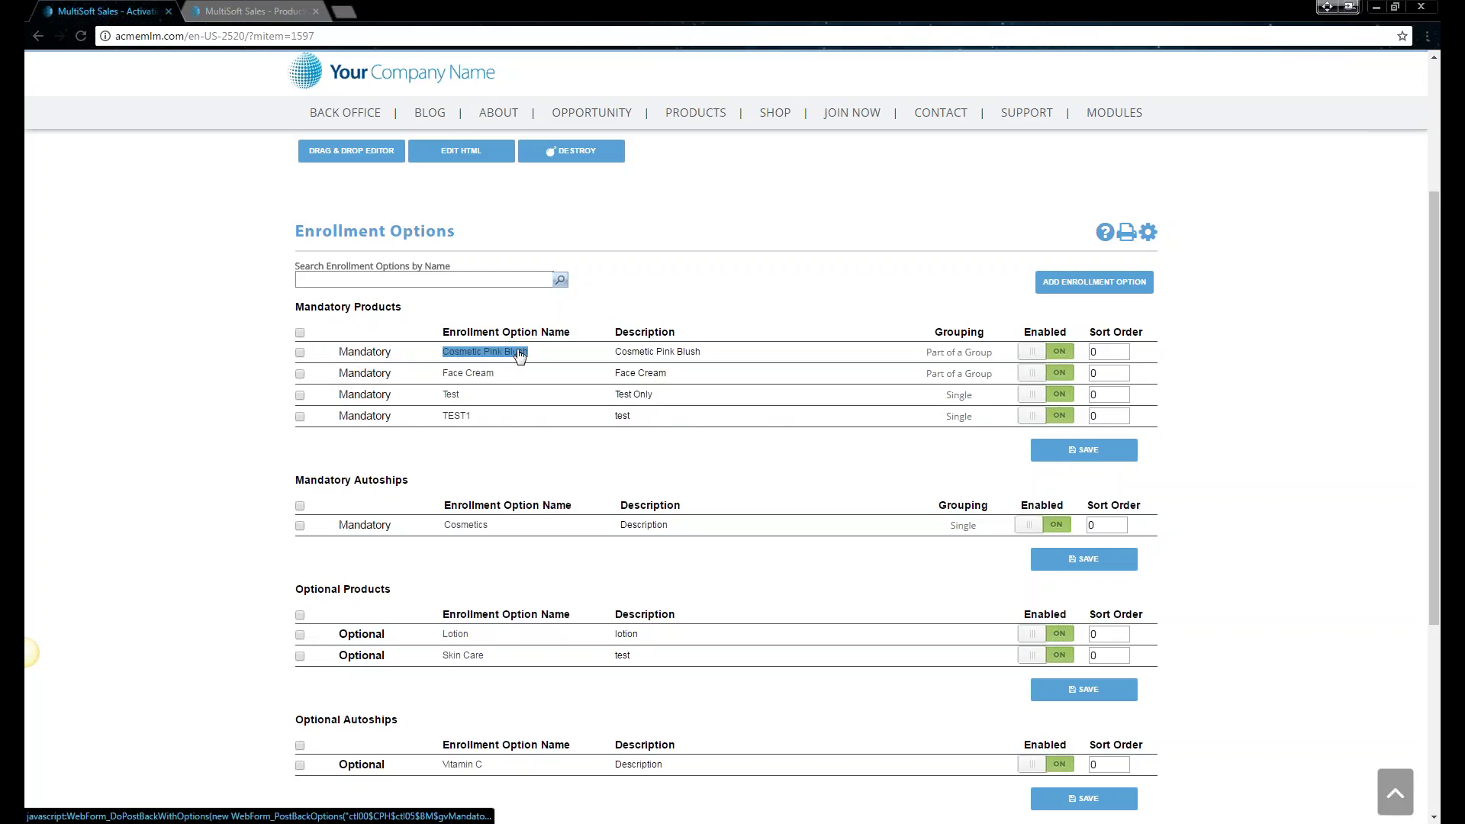
triple_click(481, 373)
triple_click(456, 417)
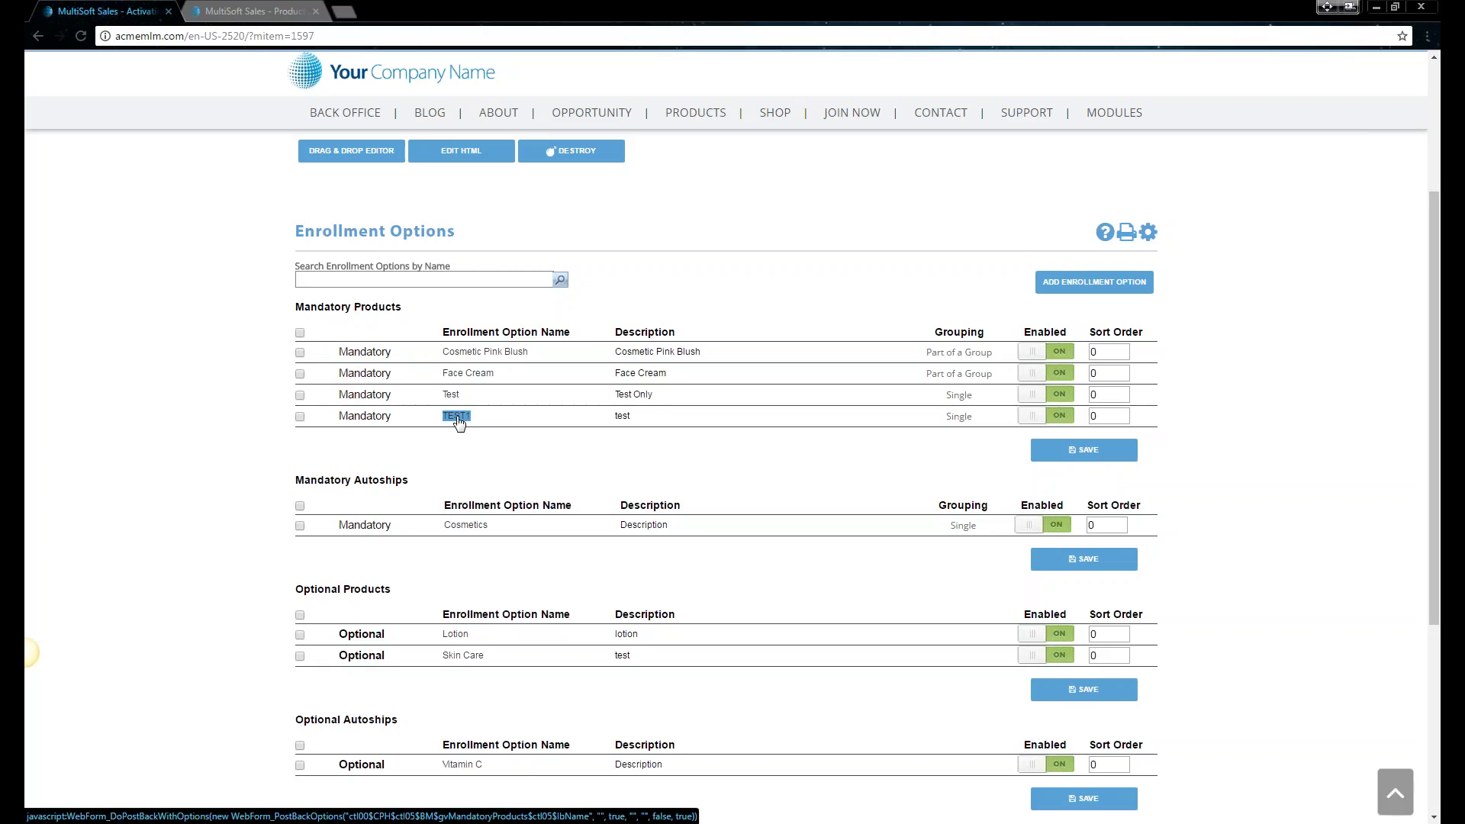
left_click(461, 425)
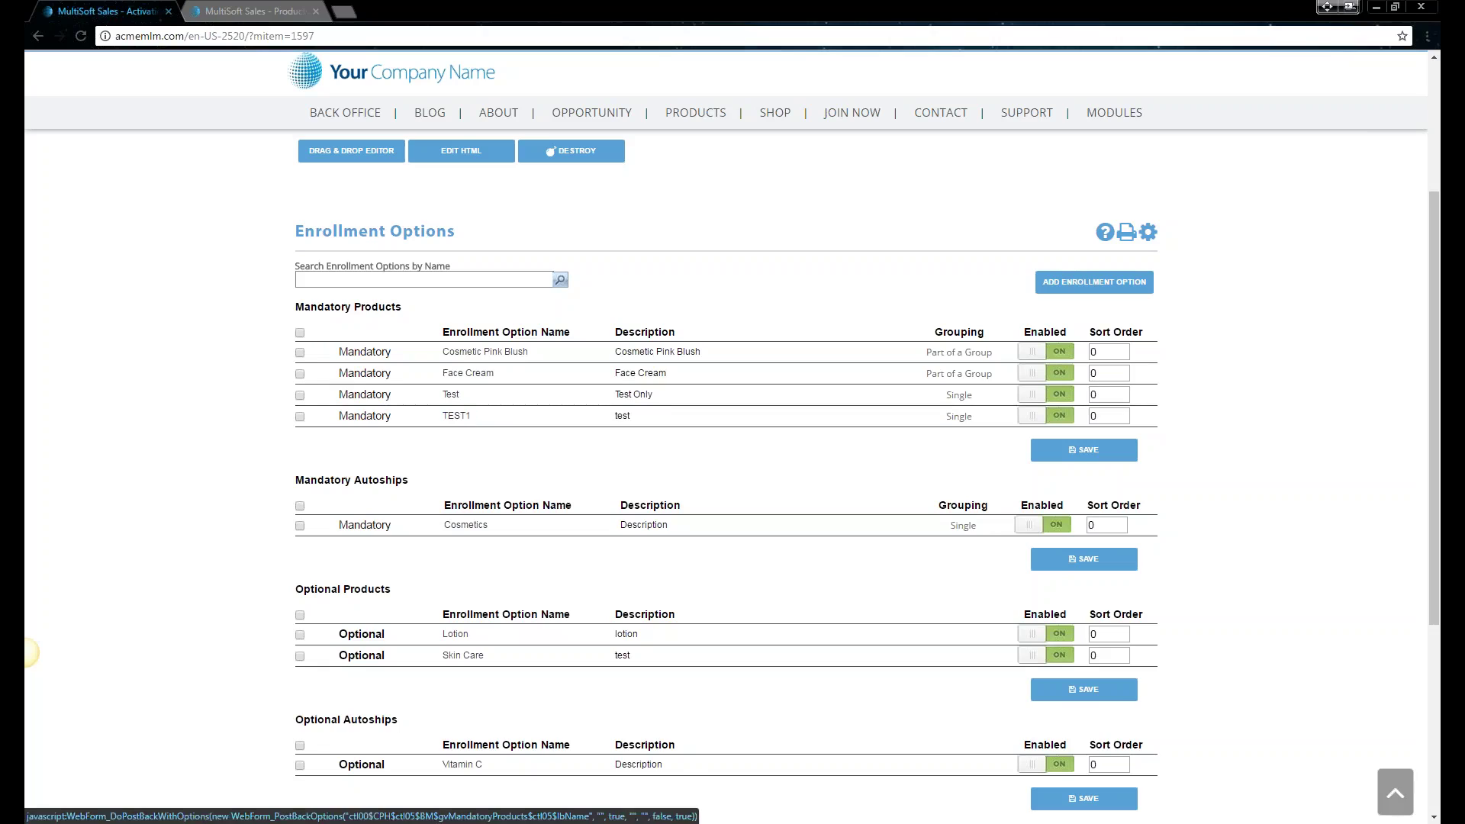
left_click(1084, 454)
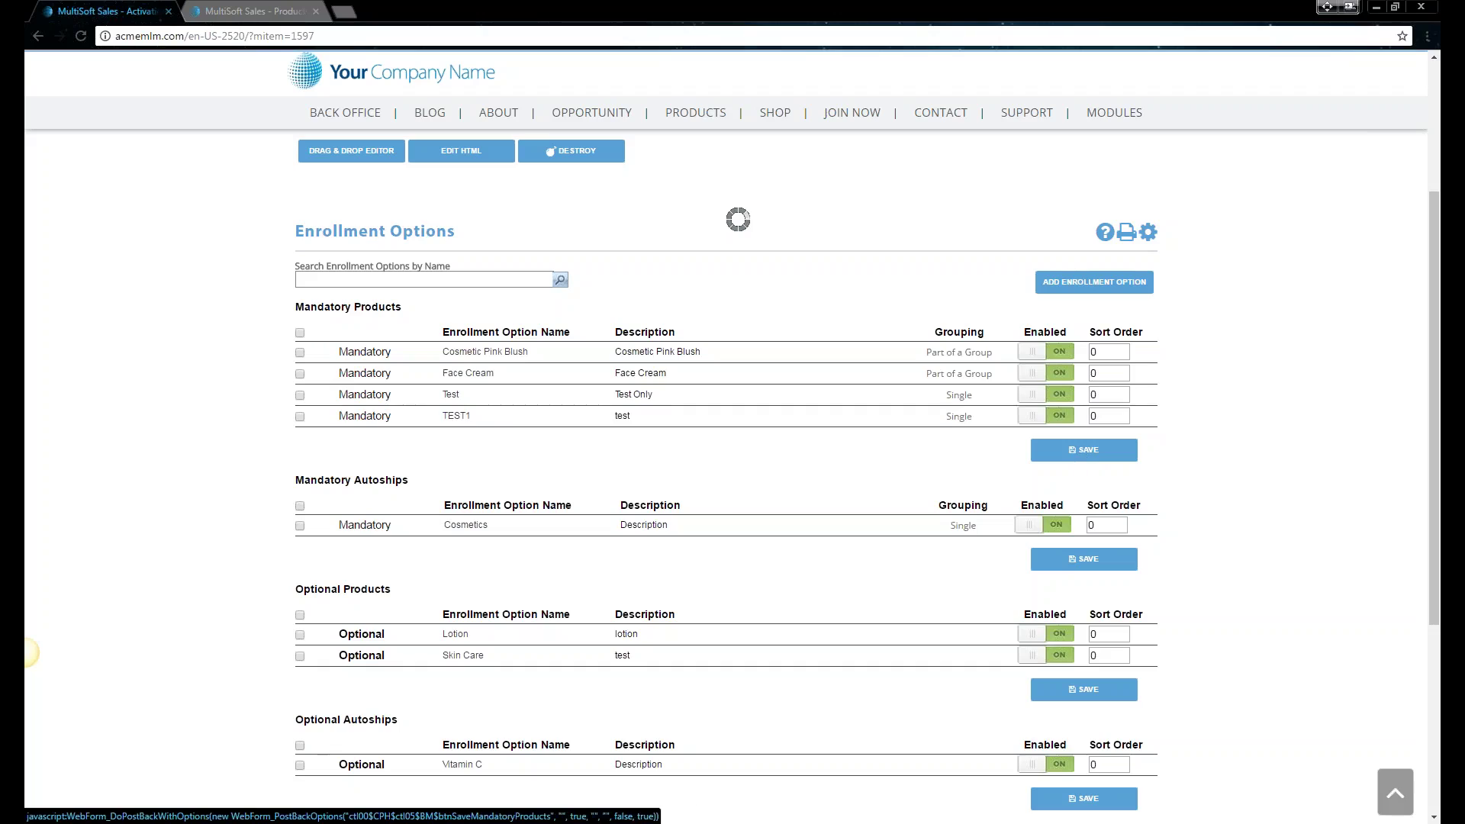